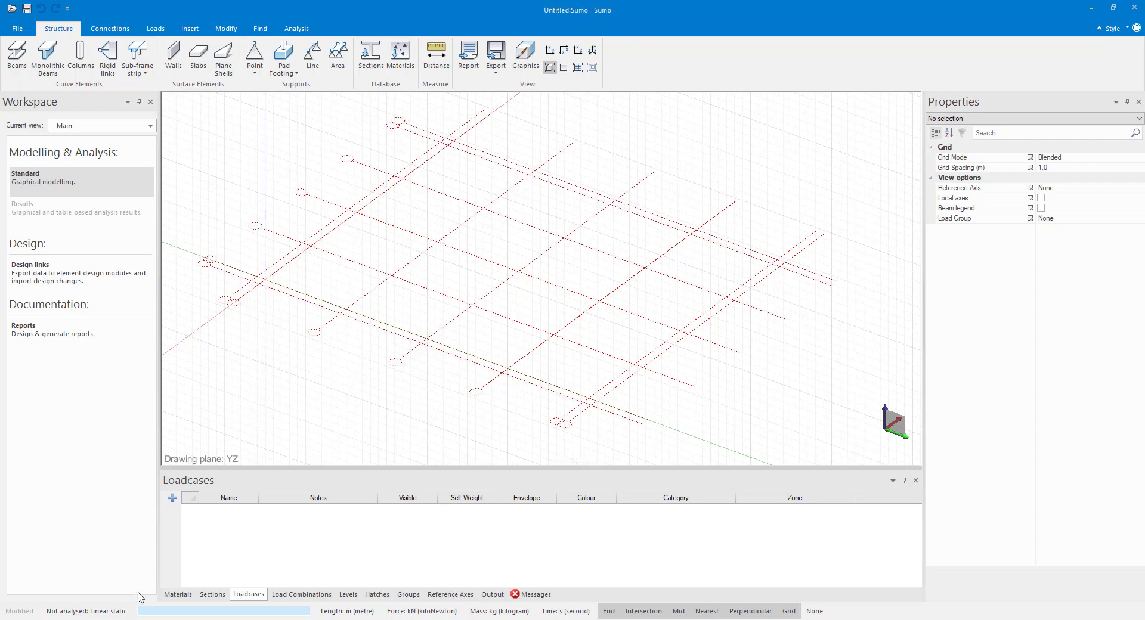
Step: Review the materials list, then show the sections list including the Concrete Col 250x250
{"action": "left_click", "coordinate": [174, 594]}
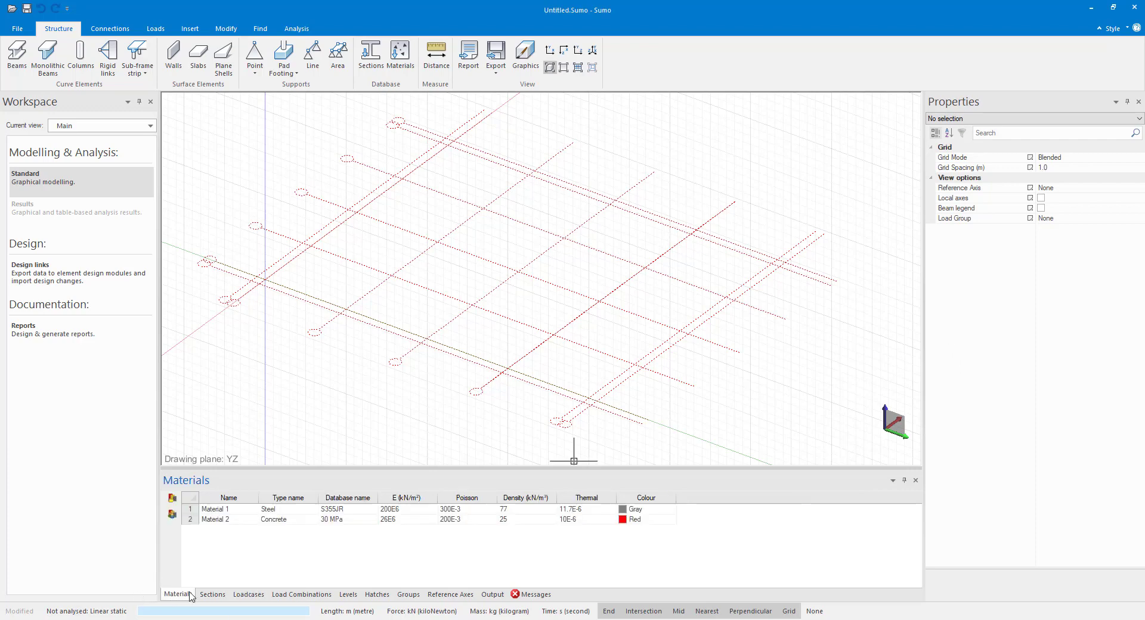
{"action": "left_click", "coordinate": [452, 308]}
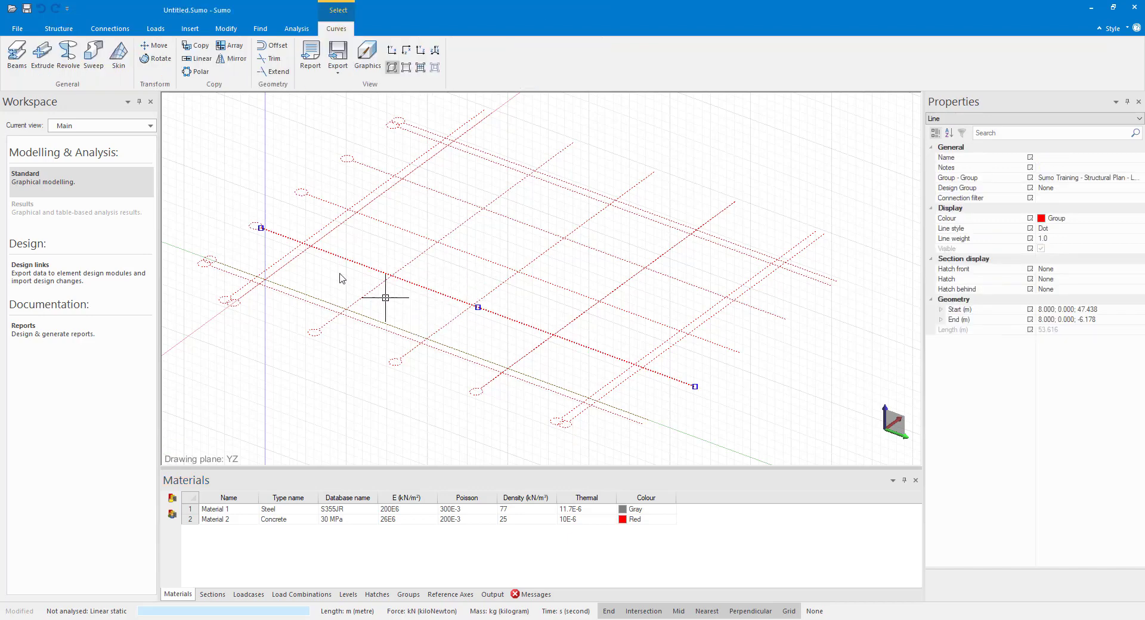
{"action": "left_click", "coordinate": [431, 404]}
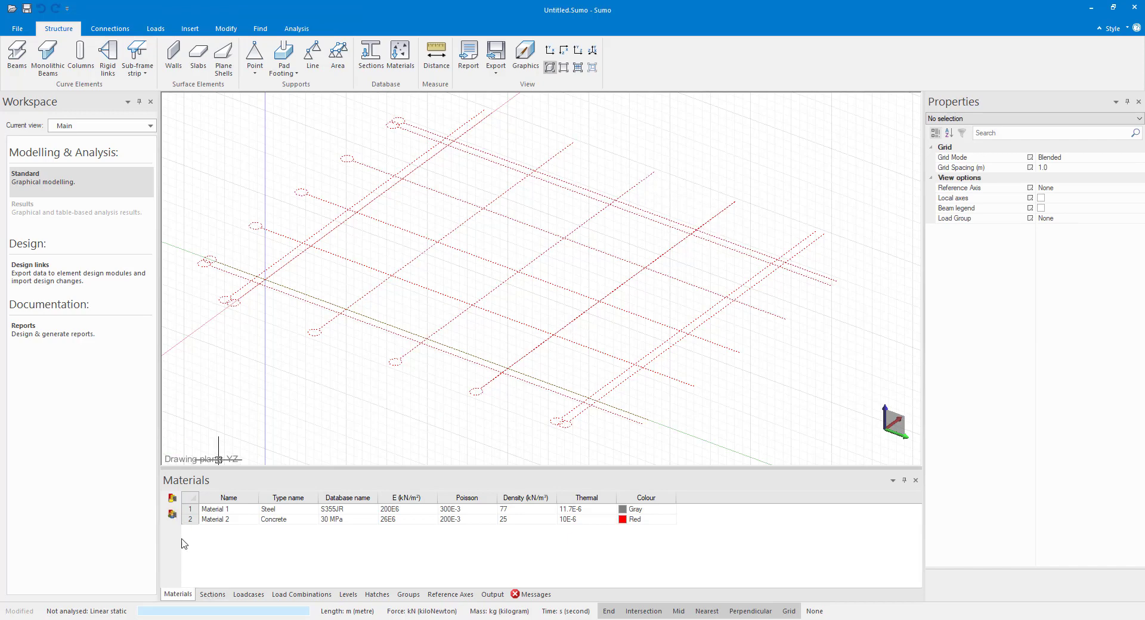
{"action": "left_click", "coordinate": [214, 594]}
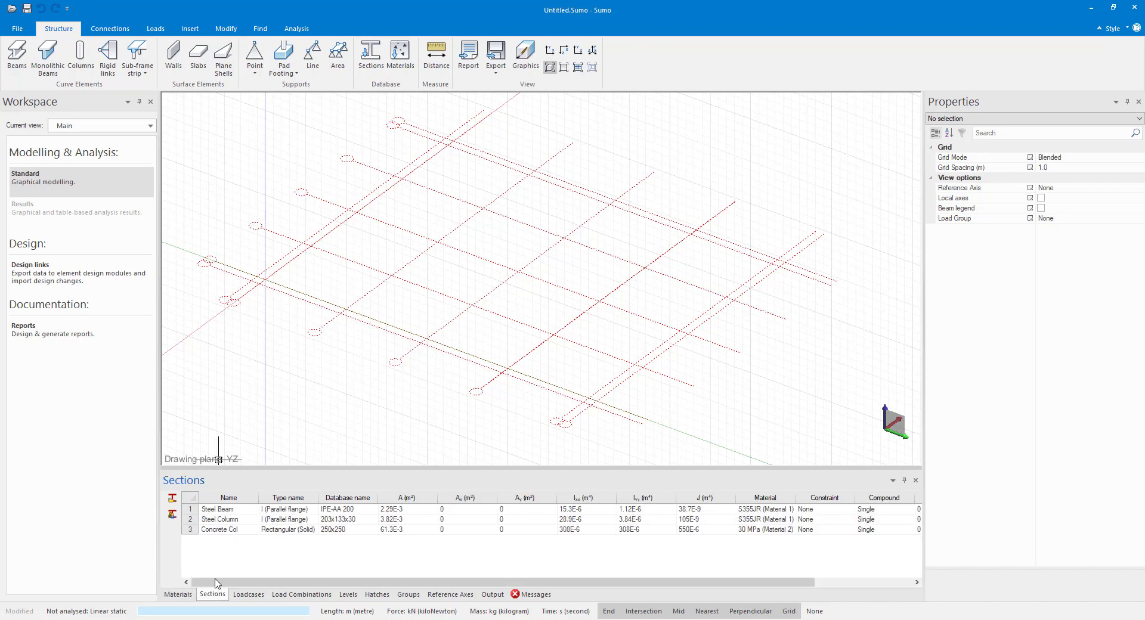
Step: Start a column using the 250x250 Concrete Col section at 3.0 m height
{"action": "left_click", "coordinate": [81, 56]}
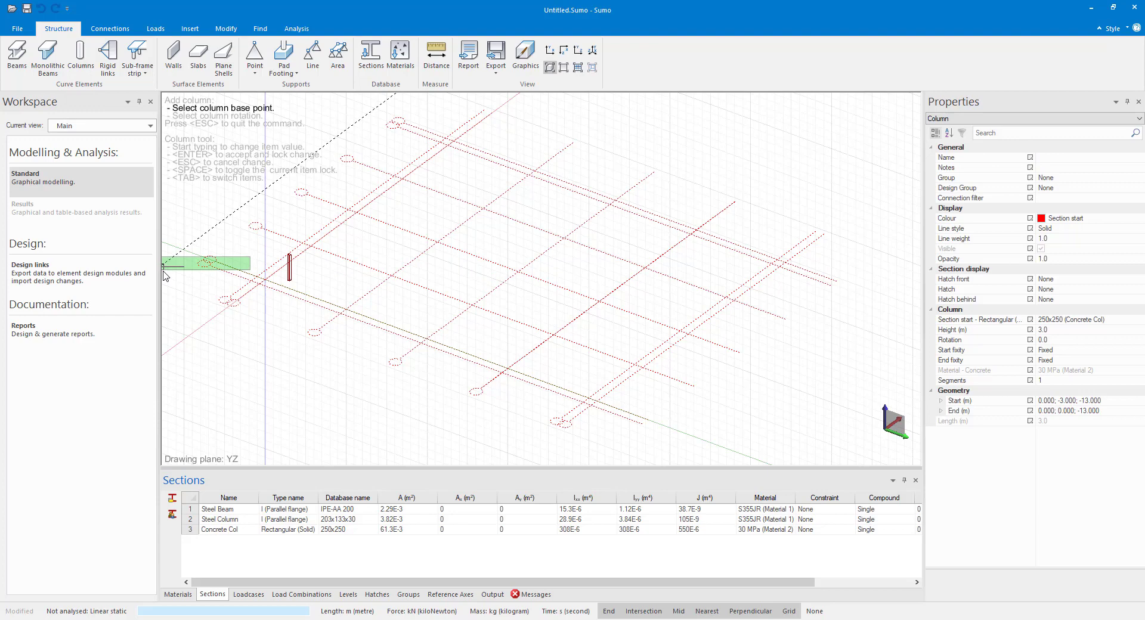
{"action": "scroll", "coordinate": [274, 286], "scroll_direction": "up", "scroll_amount": 5}
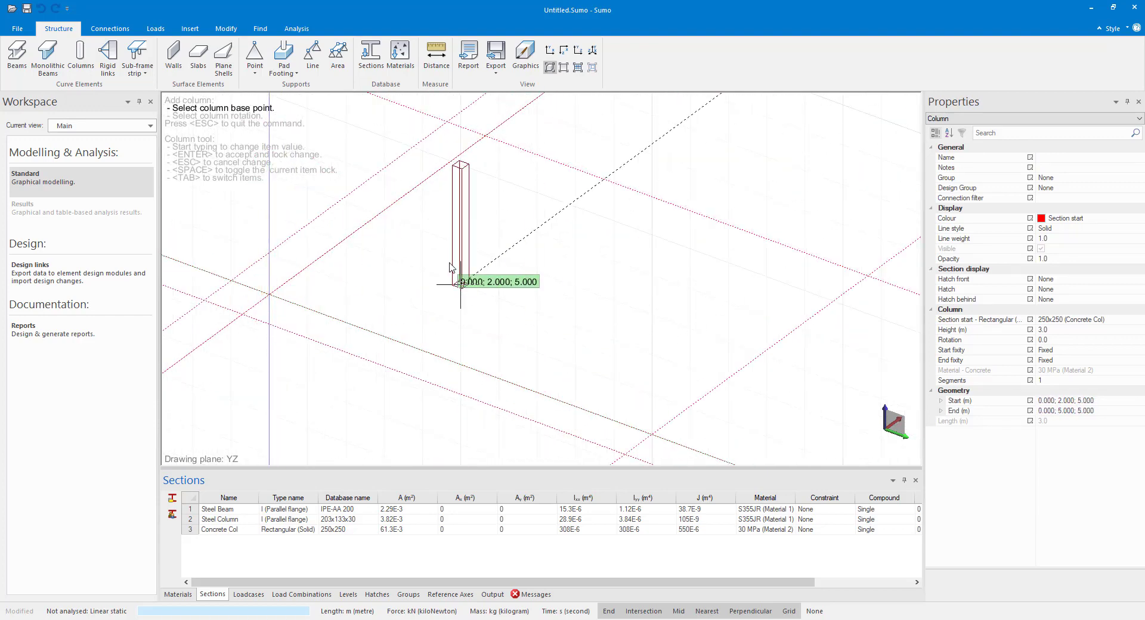
{"action": "scroll", "coordinate": [451, 268], "scroll_direction": "down", "scroll_amount": 5}
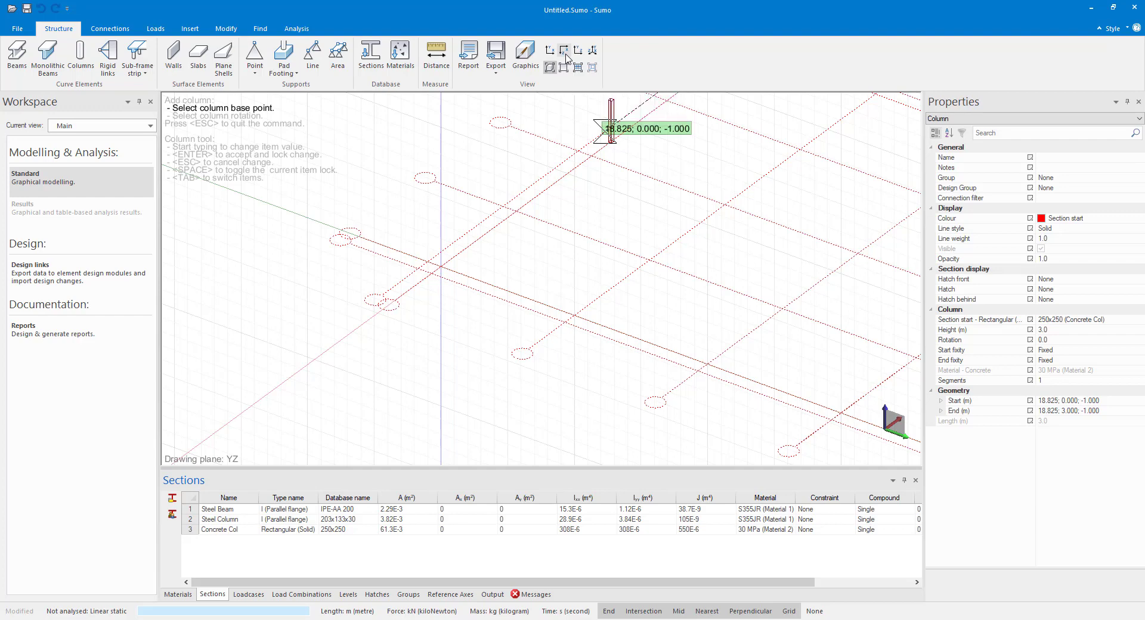
Step: In Top view, place a 250x250 column at origin 0, 0, 0 with 0° rotation
{"action": "left_click", "coordinate": [565, 54]}
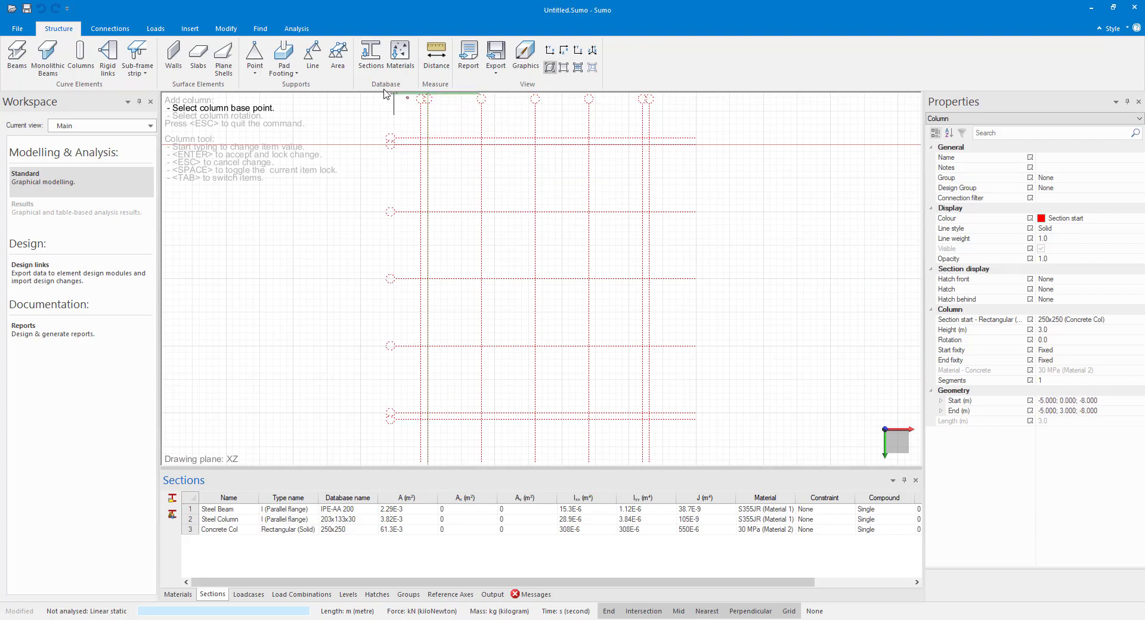
{"action": "scroll", "coordinate": [426, 127], "scroll_direction": "up", "scroll_amount": 2}
{"action": "scroll", "coordinate": [426, 127], "scroll_direction": "up", "scroll_amount": 5}
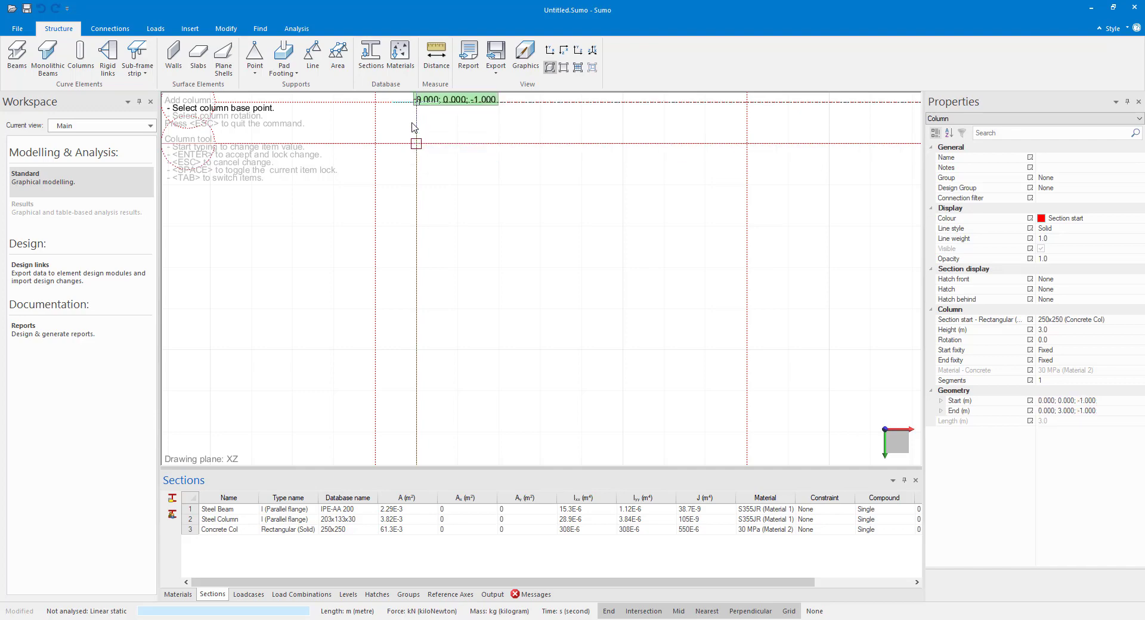
{"action": "scroll", "coordinate": [375, 143], "scroll_direction": "up", "scroll_amount": 2}
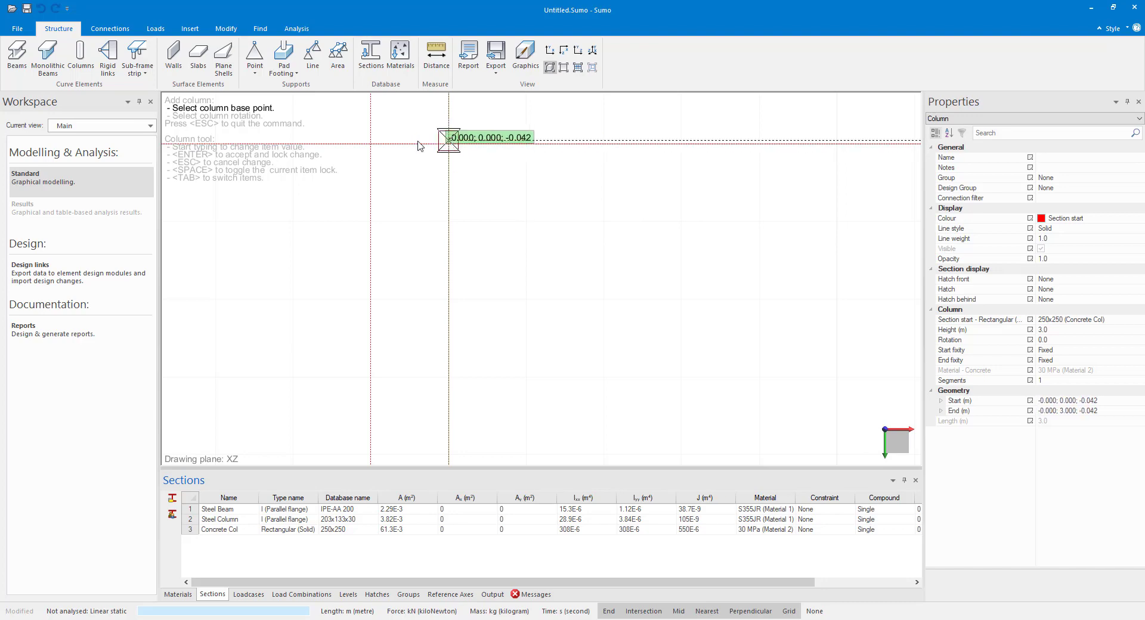
{"action": "left_click", "coordinate": [448, 144]}
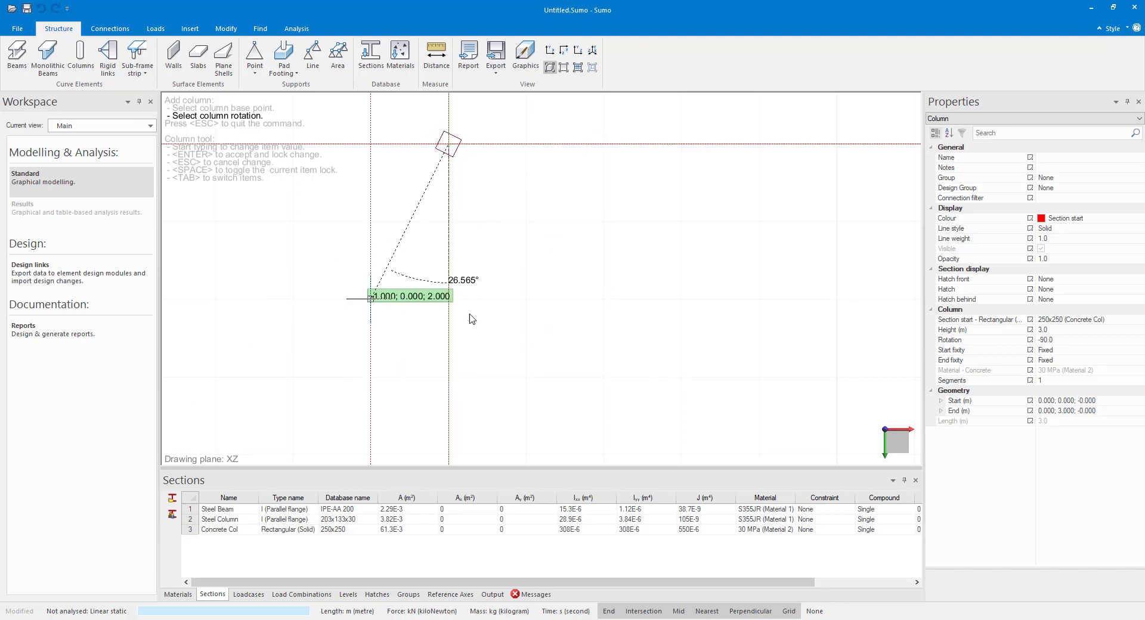
{"action": "left_click", "coordinate": [573, 201]}
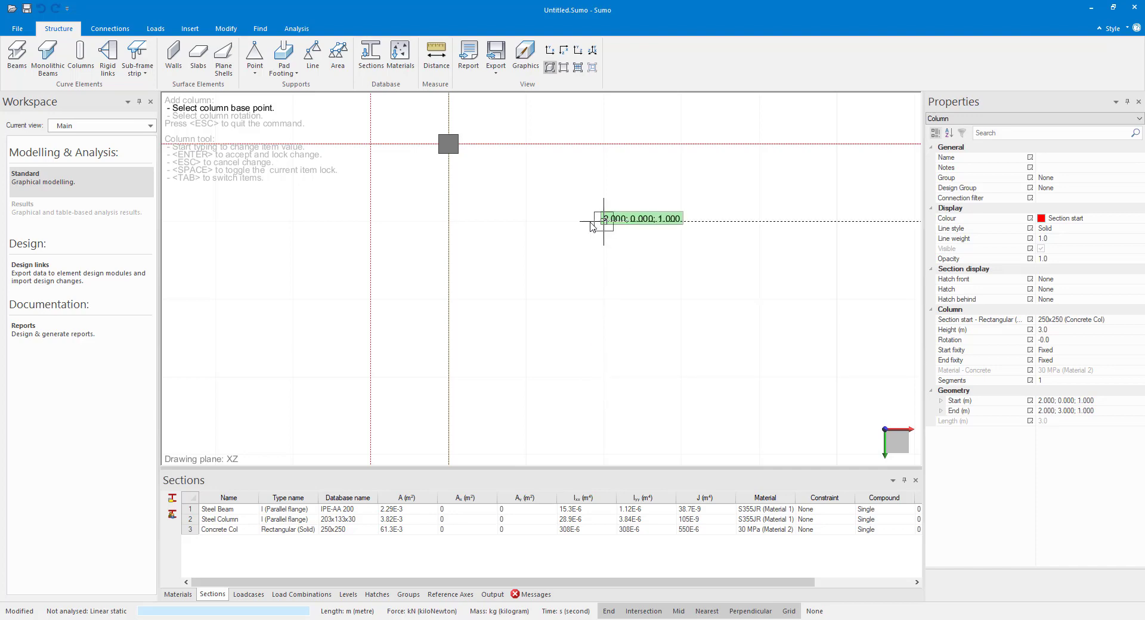
{"action": "key", "text": "Escape"}
{"action": "scroll", "coordinate": [588, 224], "scroll_direction": "down", "scroll_amount": 2}
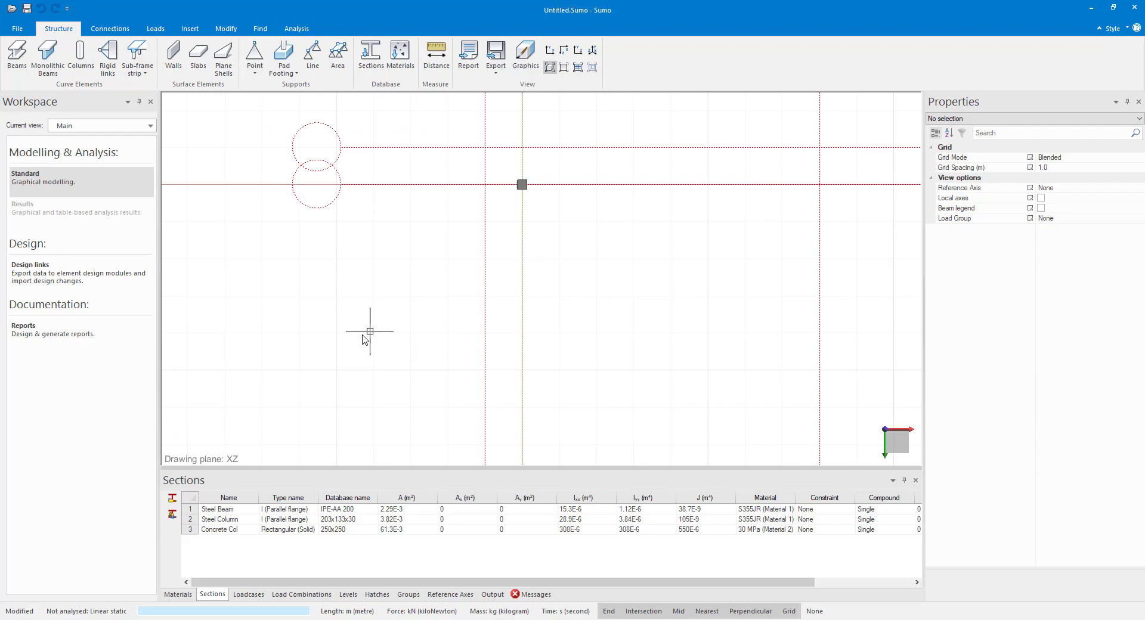
Step: Set Column 1's Height to 4 m so its end point moves to 0, 4, 0
{"action": "scroll", "coordinate": [369, 333], "scroll_direction": "down", "scroll_amount": 1}
{"action": "mouse_move", "coordinate": [332, 370]}
{"action": "middle_mouse_down"}
{"action": "mouse_move", "coordinate": [371, 210]}
{"action": "mouse_move", "coordinate": [357, 268]}
{"action": "middle_mouse_up"}
{"action": "scroll", "coordinate": [316, 244], "scroll_direction": "up", "scroll_amount": 4}
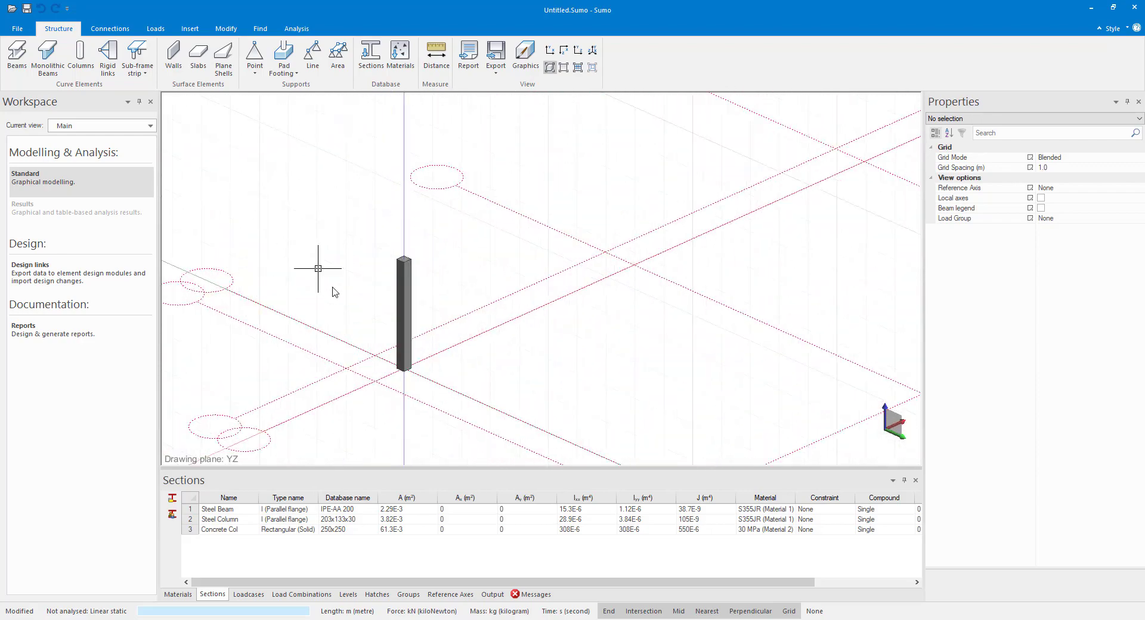
{"action": "left_click", "coordinate": [404, 277]}
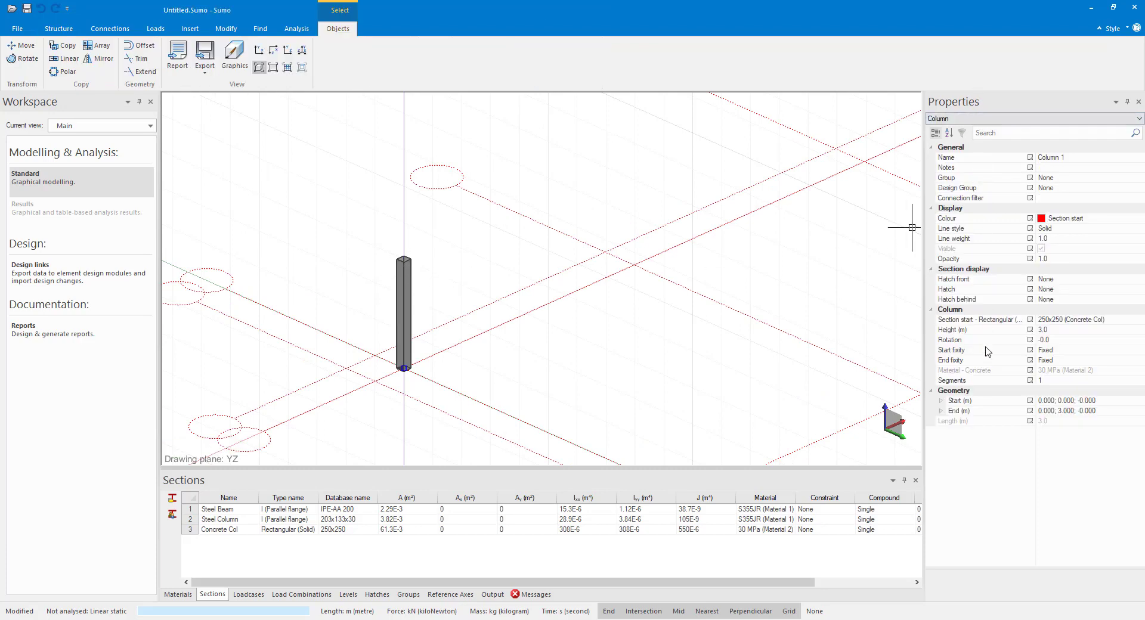
{"action": "left_click", "coordinate": [1064, 329]}
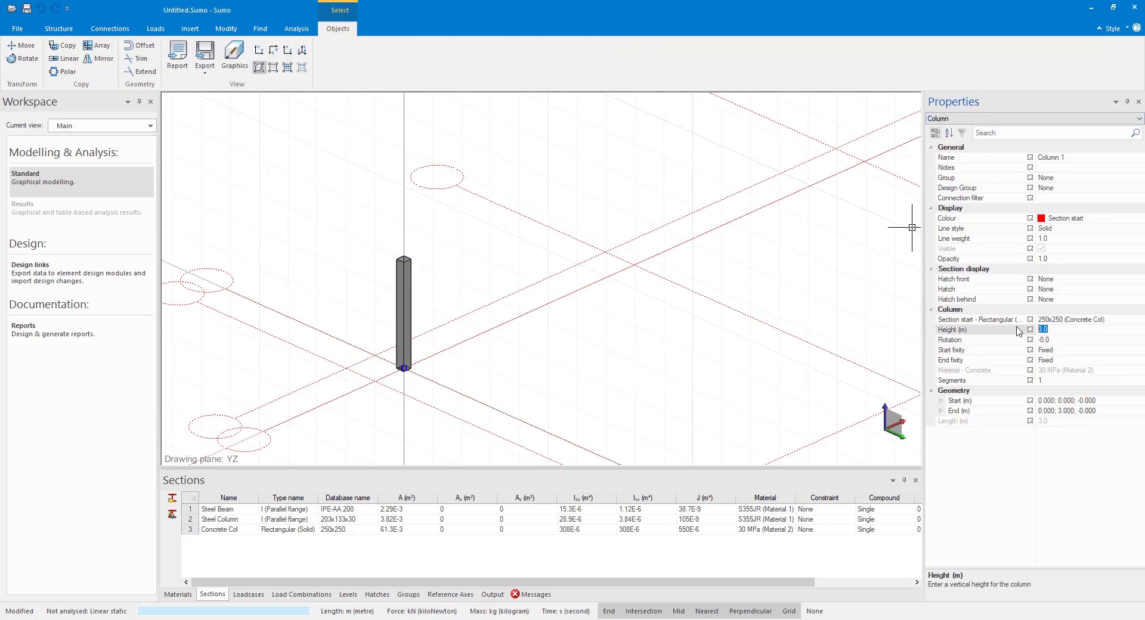
{"action": "key", "text": "Return"}
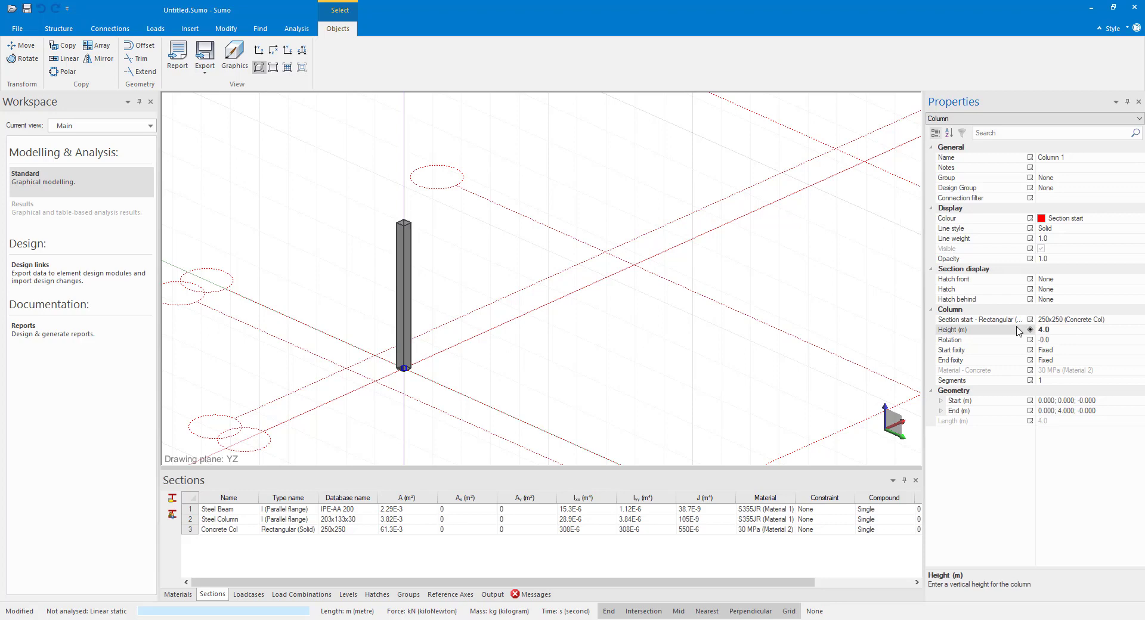
{"action": "left_click", "coordinate": [1071, 319]}
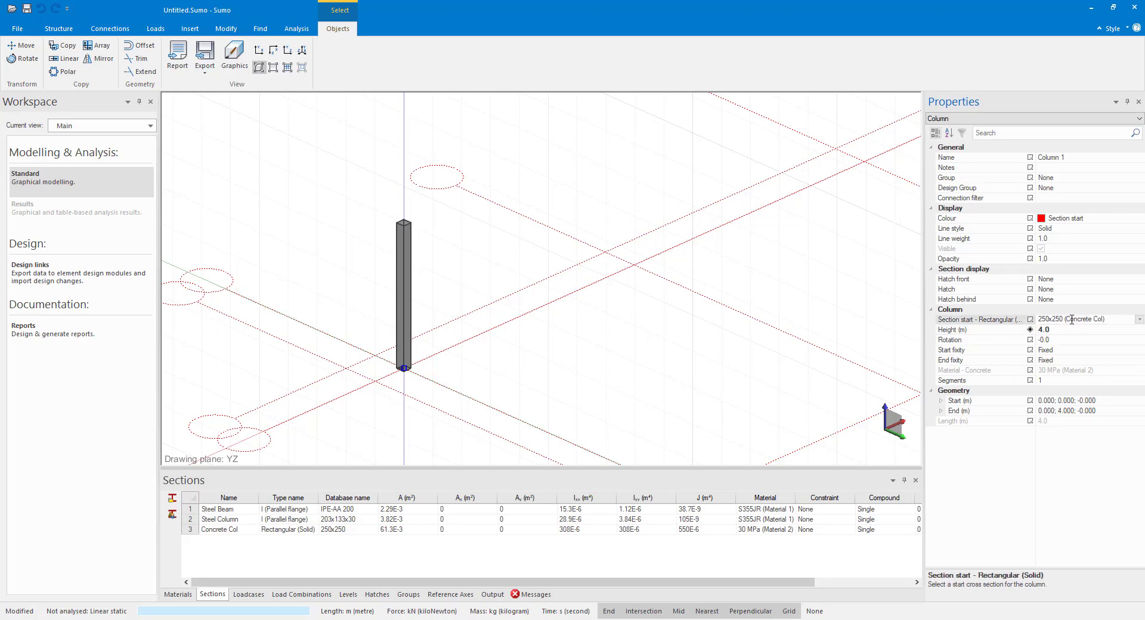
Step: Show the discretized model and set the column Height back to 3 m
{"action": "left_click", "coordinate": [287, 68]}
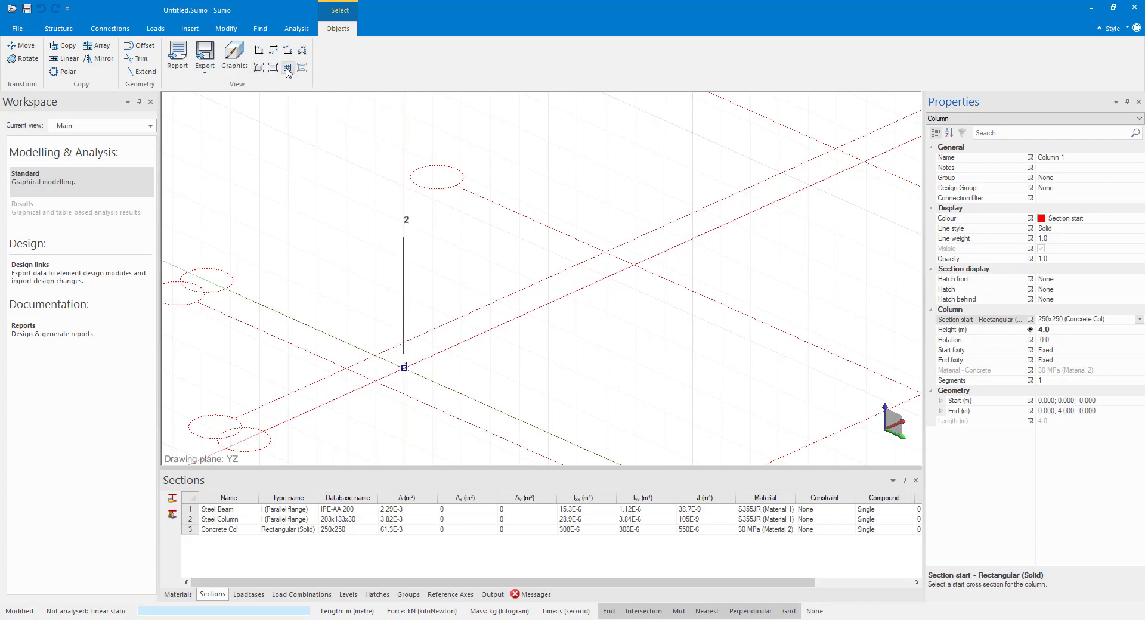
{"action": "scroll", "coordinate": [420, 319], "scroll_direction": "up", "scroll_amount": 2}
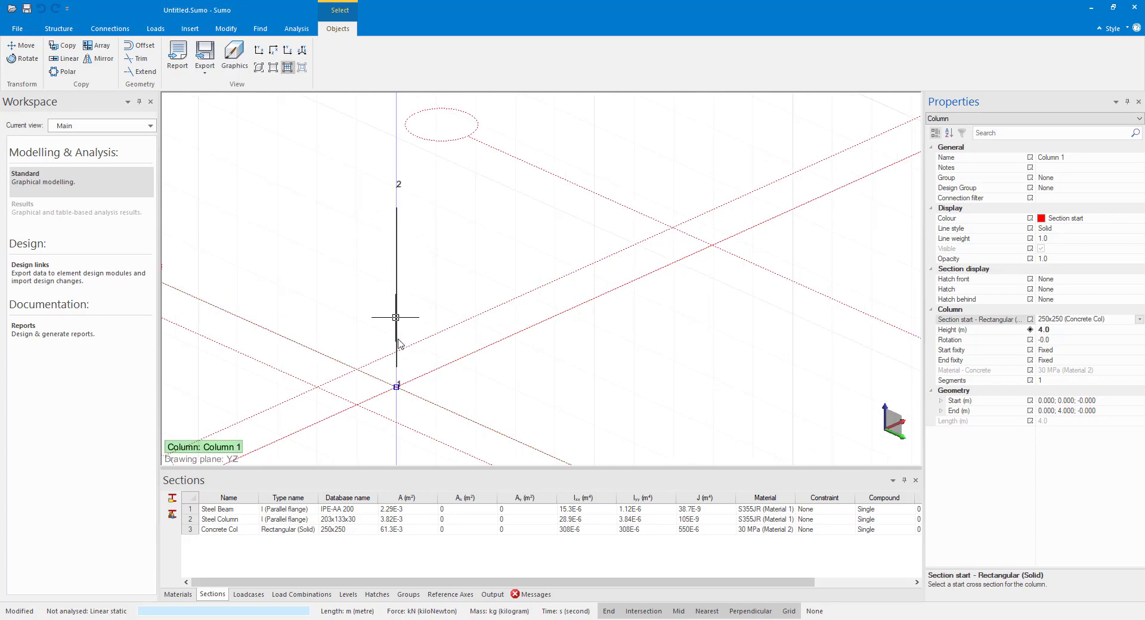
{"action": "left_click", "coordinate": [1044, 330]}
{"action": "type", "text": "3"}
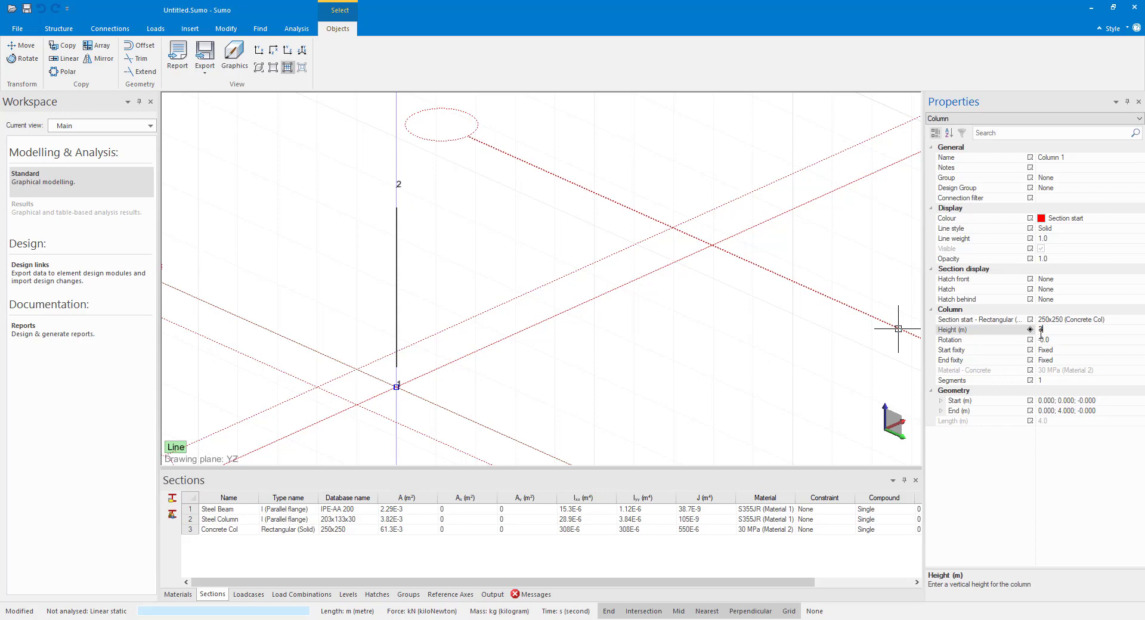
{"action": "key", "text": "Return"}
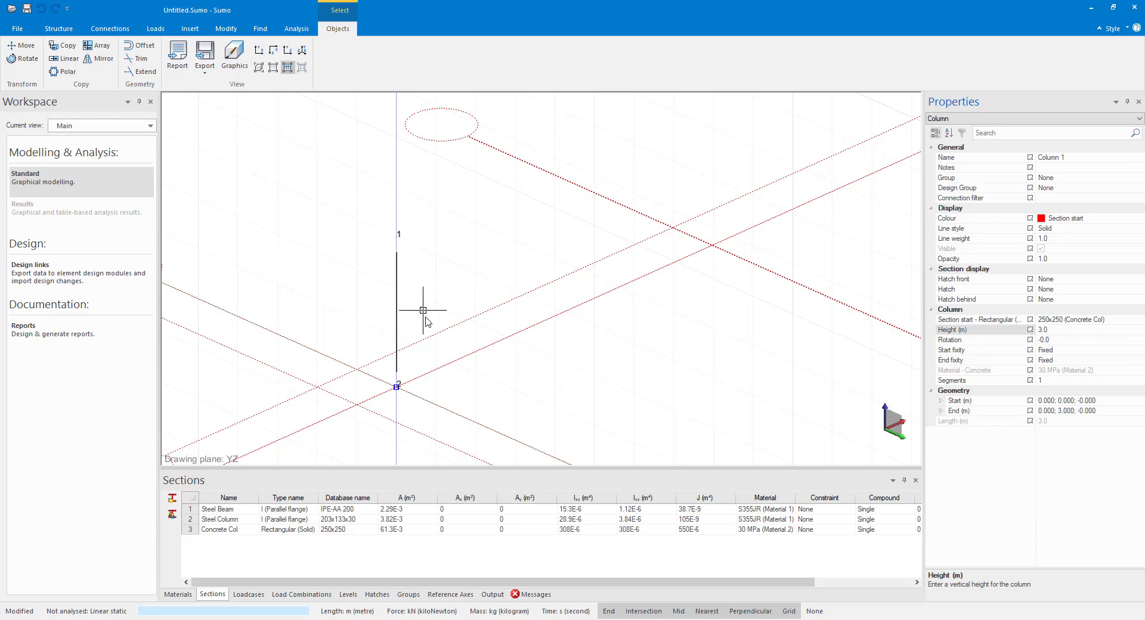
Step: Return the members to the solid rendered view
{"action": "scroll", "coordinate": [425, 322], "scroll_direction": "down", "scroll_amount": 2}
{"action": "middle_click_drag", "start_coordinate": [638, 311], "coordinate": [549, 255]}
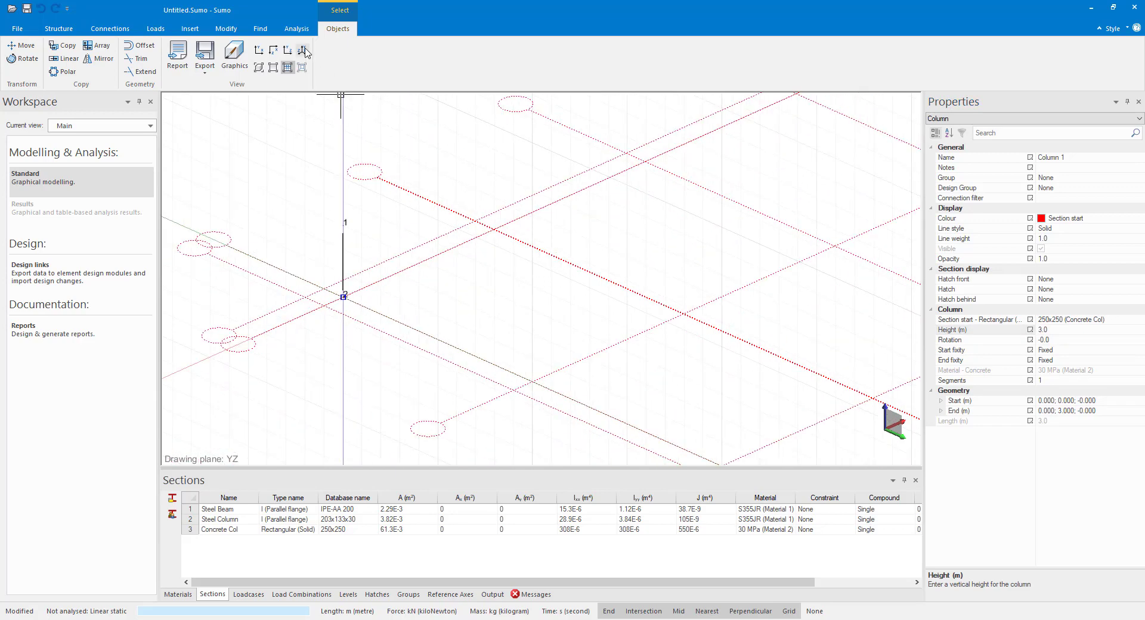
{"action": "left_click", "coordinate": [259, 67]}
{"action": "scroll", "coordinate": [417, 281], "scroll_direction": "down", "scroll_amount": 3}
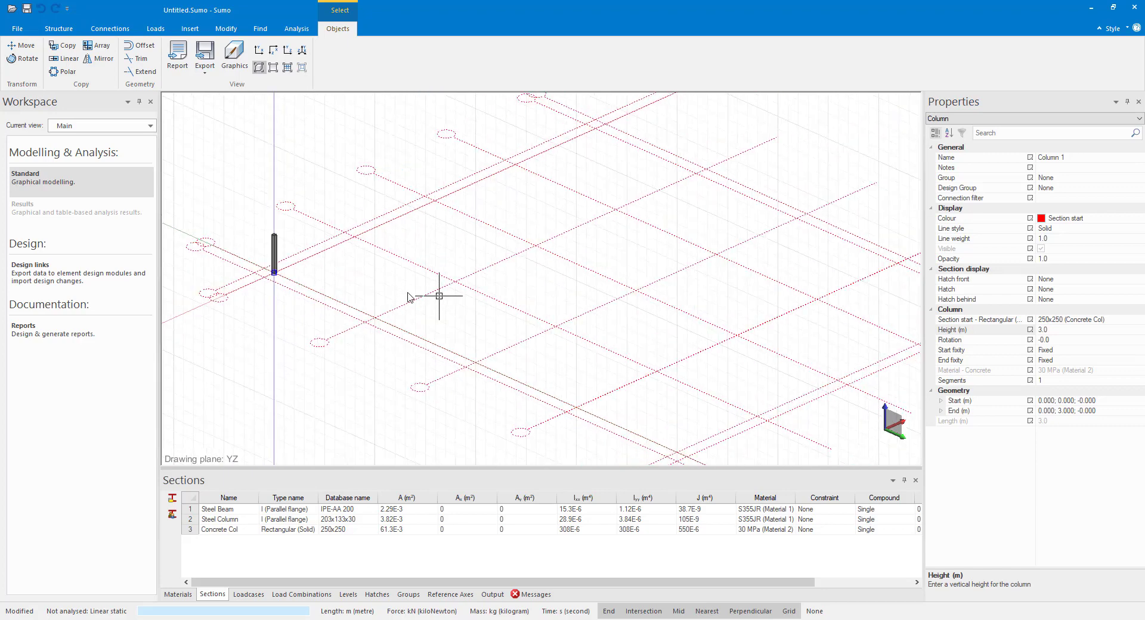
{"action": "scroll", "coordinate": [417, 301], "scroll_direction": "down", "scroll_amount": 1}
{"action": "scroll", "coordinate": [388, 286], "scroll_direction": "down", "scroll_amount": 1}
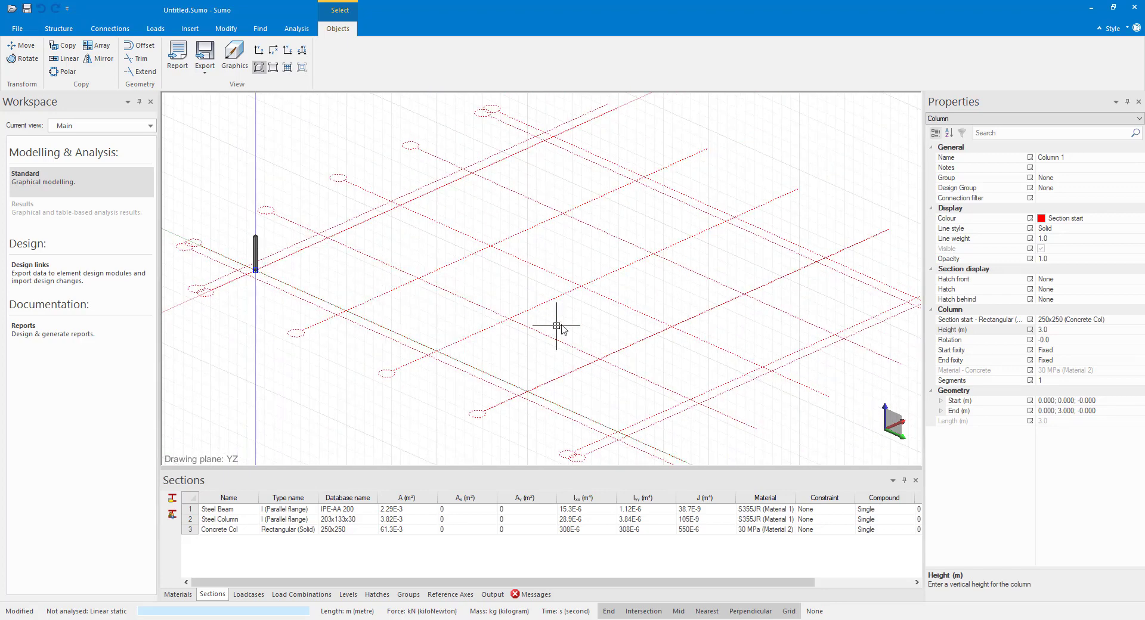
Step: Start an array copy of the column, picking the base and x/y spacing vectors
{"action": "left_click", "coordinate": [60, 28]}
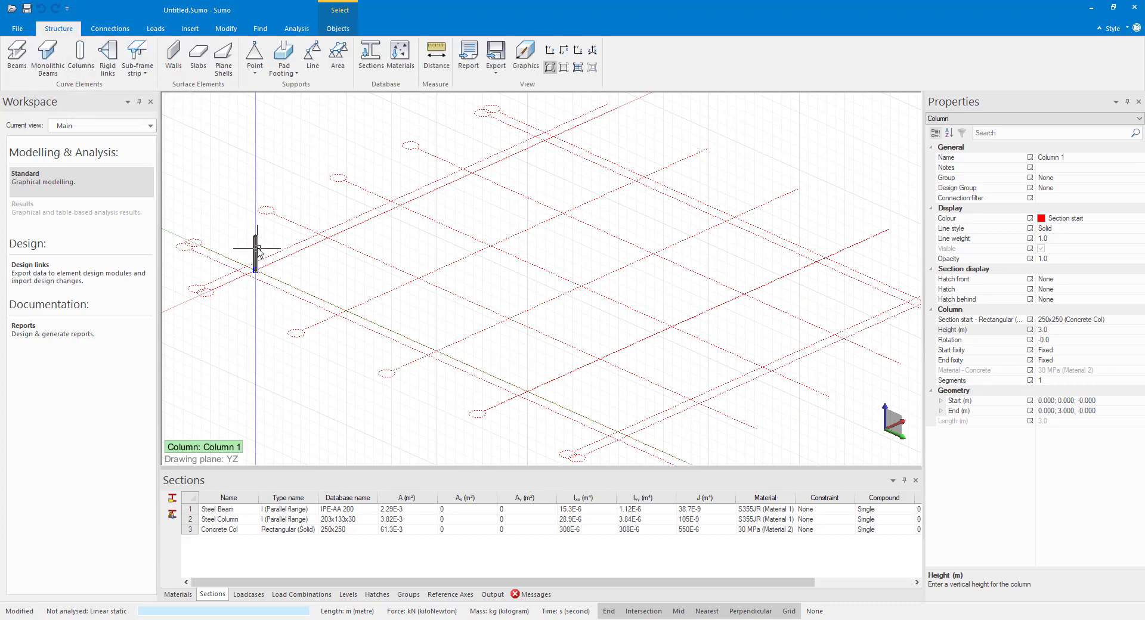
{"action": "left_click", "coordinate": [335, 29]}
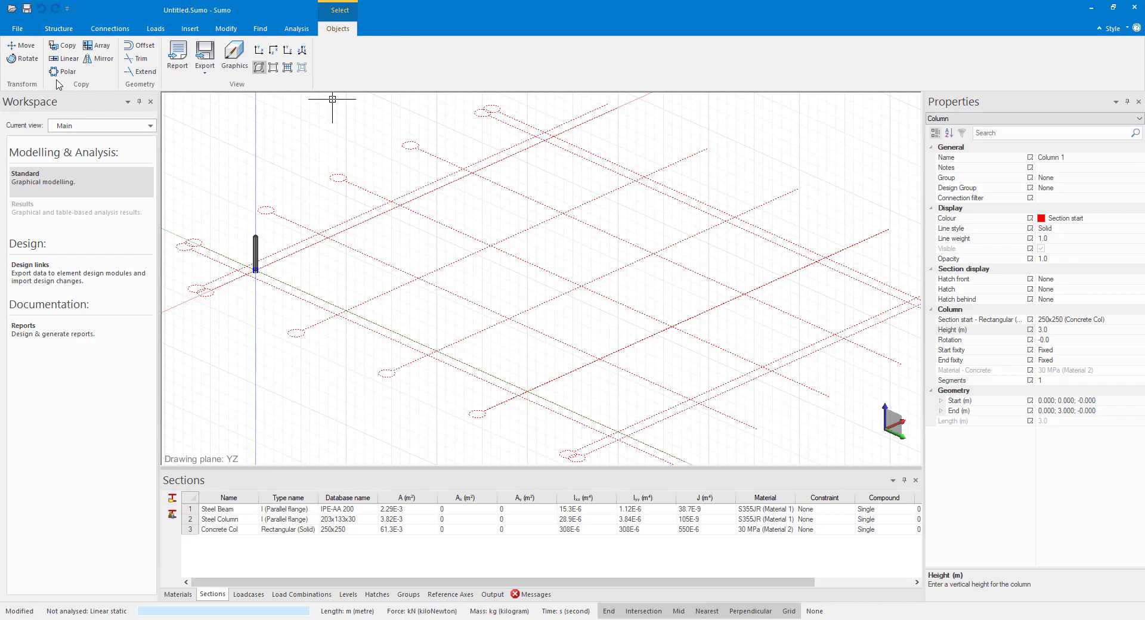
{"action": "left_click", "coordinate": [99, 48]}
{"action": "key", "text": "Return"}
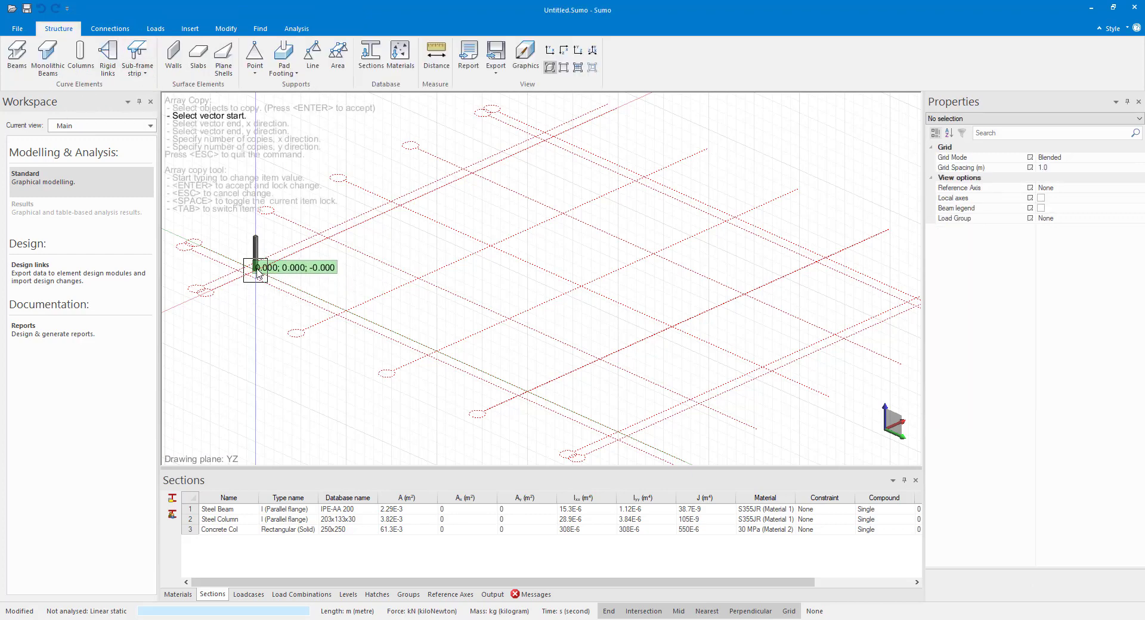
{"action": "left_click", "coordinate": [257, 268]}
{"action": "left_click", "coordinate": [333, 233]}
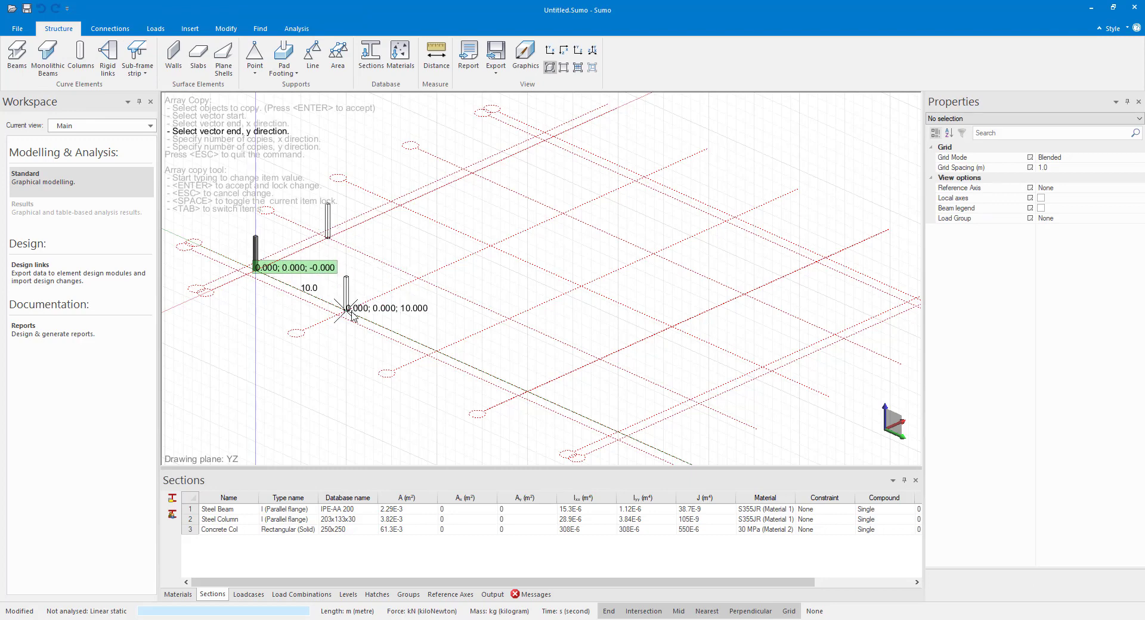
{"action": "left_click", "coordinate": [349, 312]}
Step: Enter 4 copies in x and 4 in y for a 5-by-5 column grid
{"action": "type", "text": "4"}
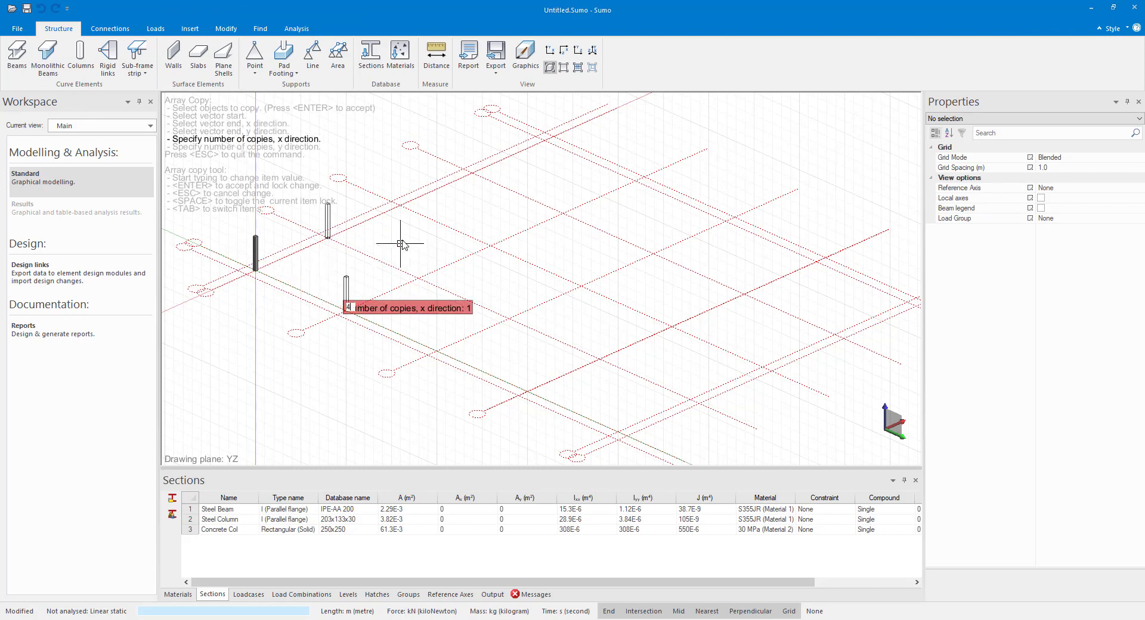
{"action": "key", "text": "Return"}
{"action": "type", "text": "4"}
{"action": "key", "text": "Return"}
{"action": "scroll", "coordinate": [402, 244], "scroll_direction": "down", "scroll_amount": 3}
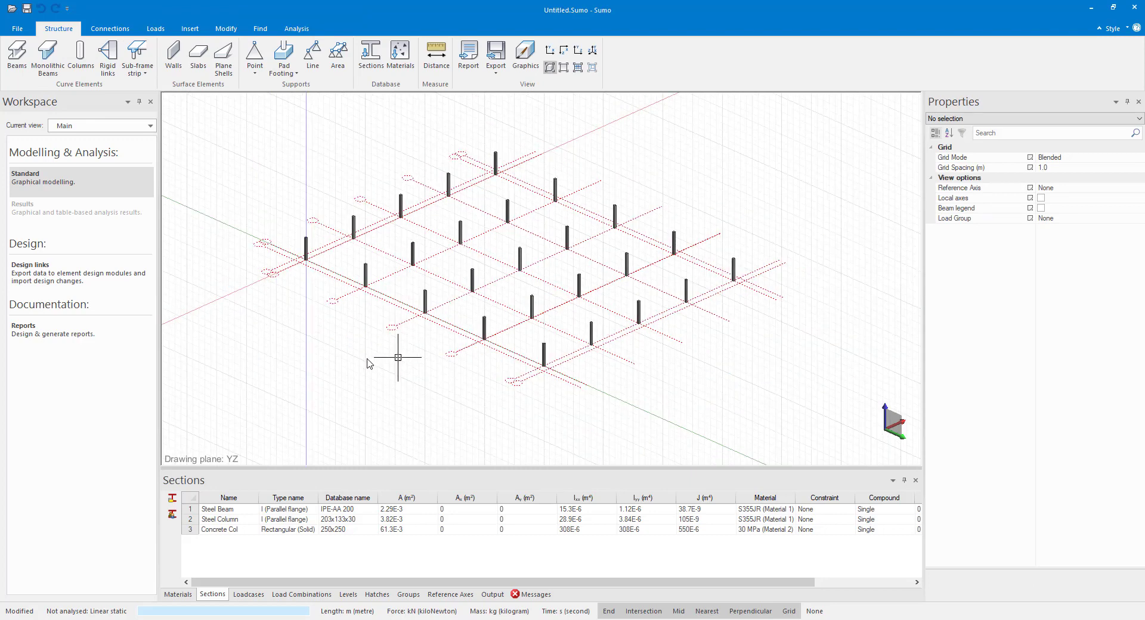
{"action": "mouse_move", "coordinate": [370, 363]}
{"action": "middle_mouse_down"}
{"action": "mouse_move", "coordinate": [439, 306]}
{"action": "mouse_move", "coordinate": [387, 357]}
{"action": "middle_mouse_up"}
{"action": "middle_click_drag", "start_coordinate": [443, 336], "coordinate": [596, 322]}
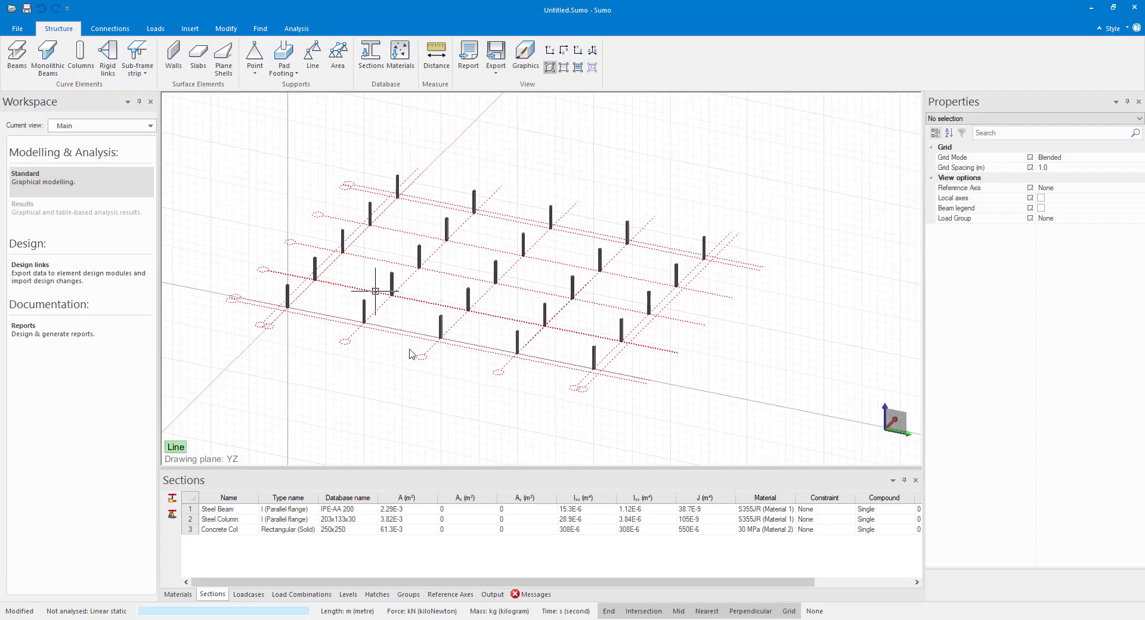
Step: Show node labels, view the 25-column grid from the top, then hide the labels
{"action": "left_click", "coordinate": [577, 67]}
{"action": "scroll", "coordinate": [456, 212], "scroll_direction": "up", "scroll_amount": 1}
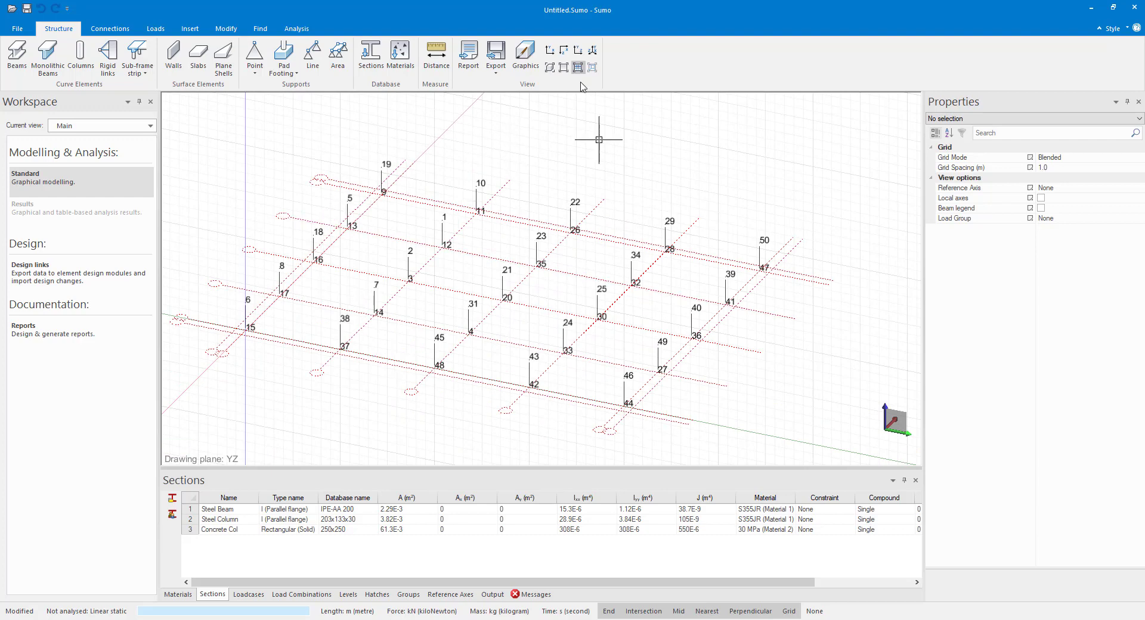
{"action": "left_click", "coordinate": [566, 55]}
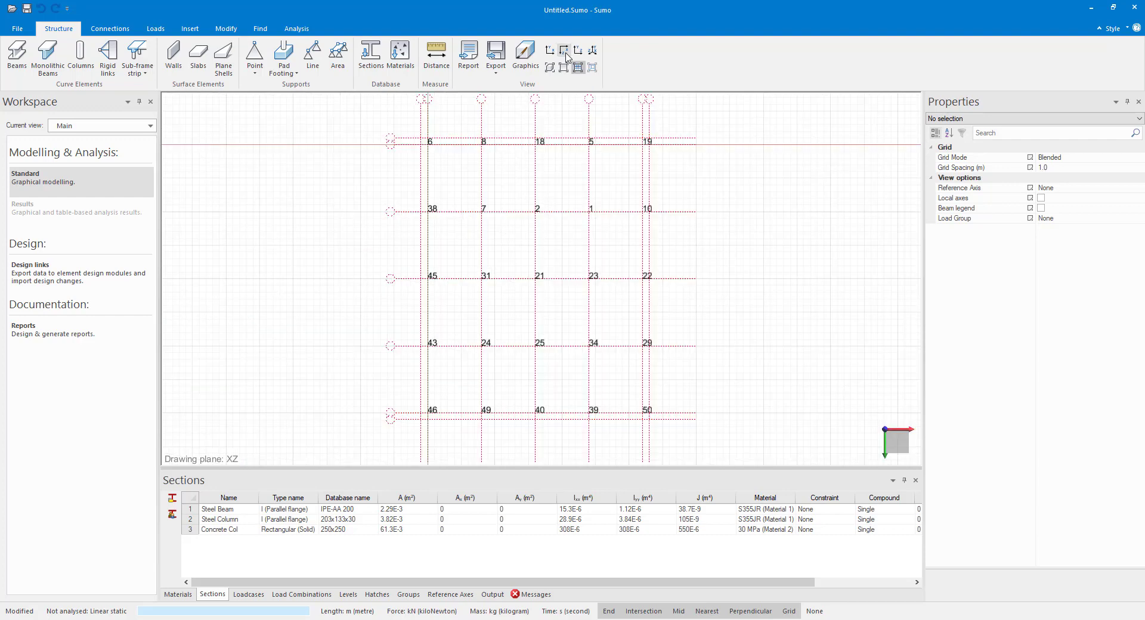
{"action": "left_click", "coordinate": [550, 67]}
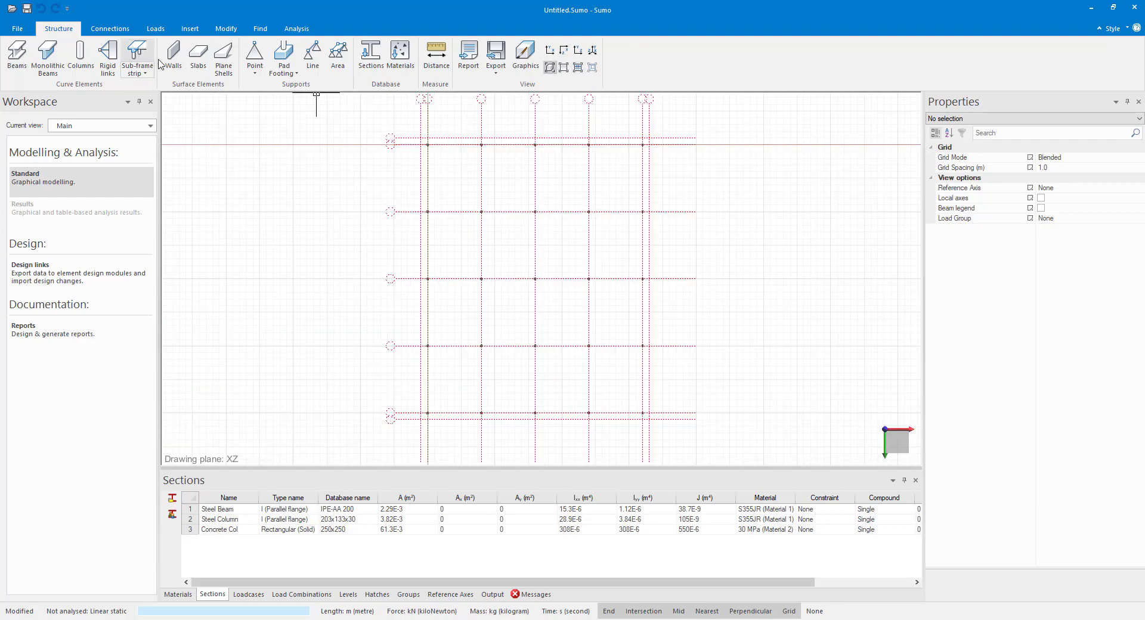
Step: Draw a slab outline through the grid's four outer corners, -1,-1 to 33,40.98
{"action": "left_click", "coordinate": [198, 57]}
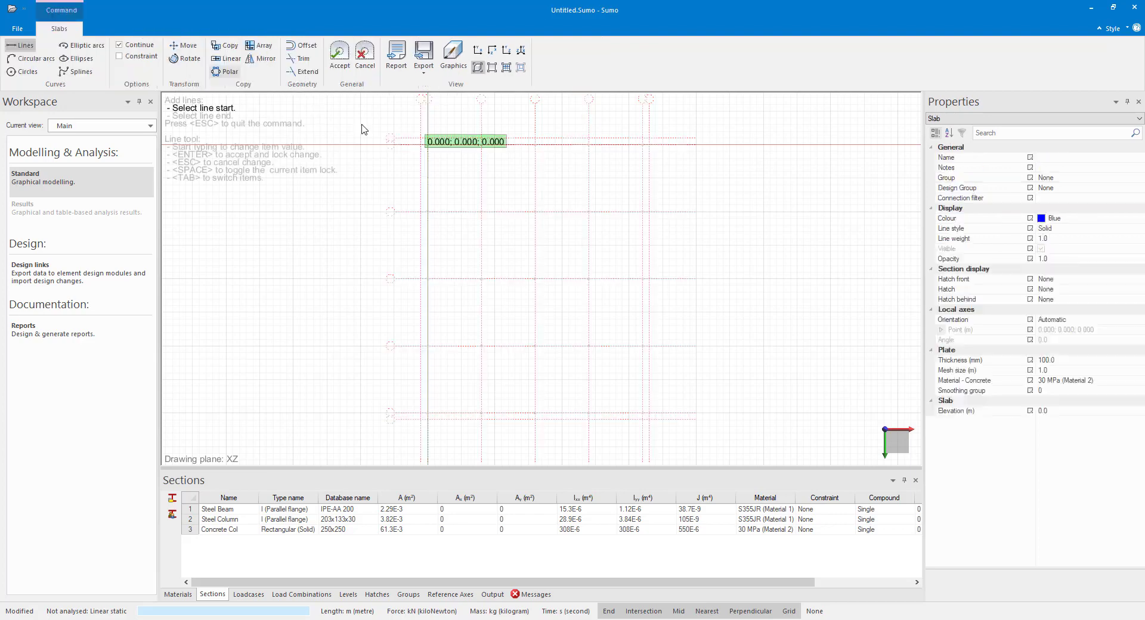
{"action": "left_click", "coordinate": [423, 138]}
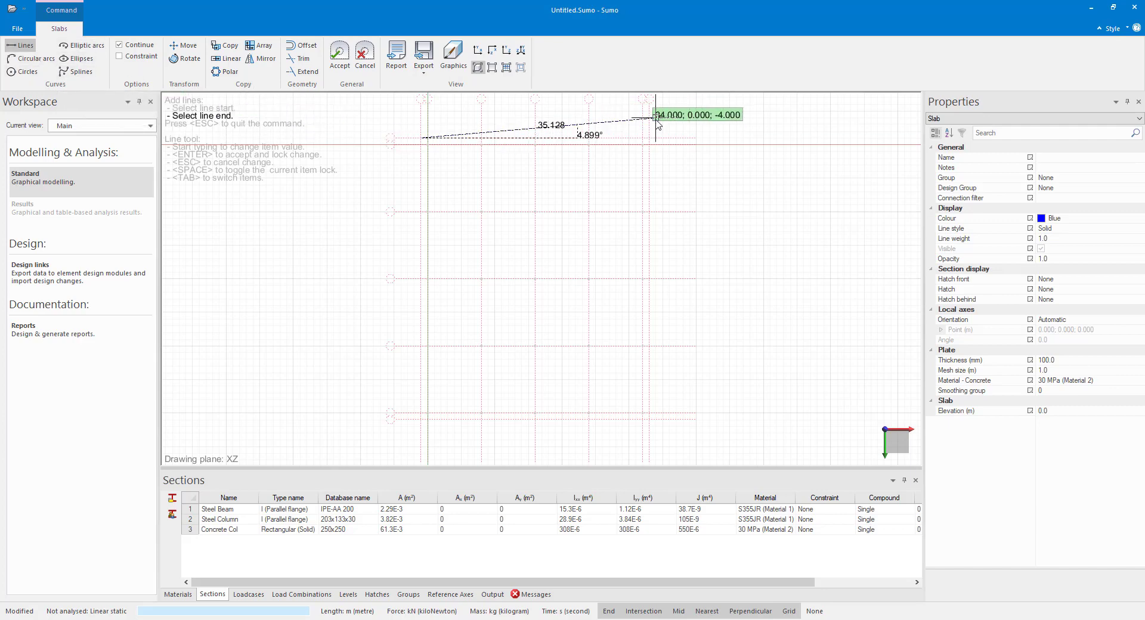
{"action": "key", "text": "Tab"}
{"action": "key", "text": "Tab"}
{"action": "key", "text": "Tab"}
{"action": "key", "text": "Tab"}
{"action": "key", "text": "Tab"}
{"action": "key", "text": "Tab"}
{"action": "key", "text": "Tab"}
{"action": "key", "text": "Tab"}
{"action": "key", "text": "Tab"}
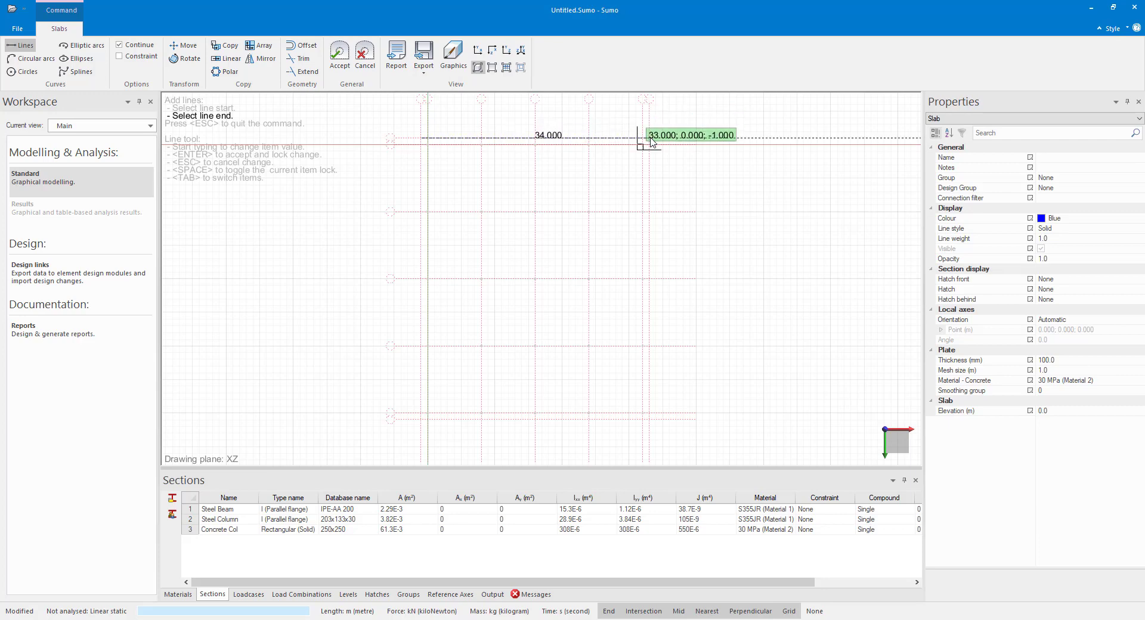
{"action": "left_click", "coordinate": [650, 138]}
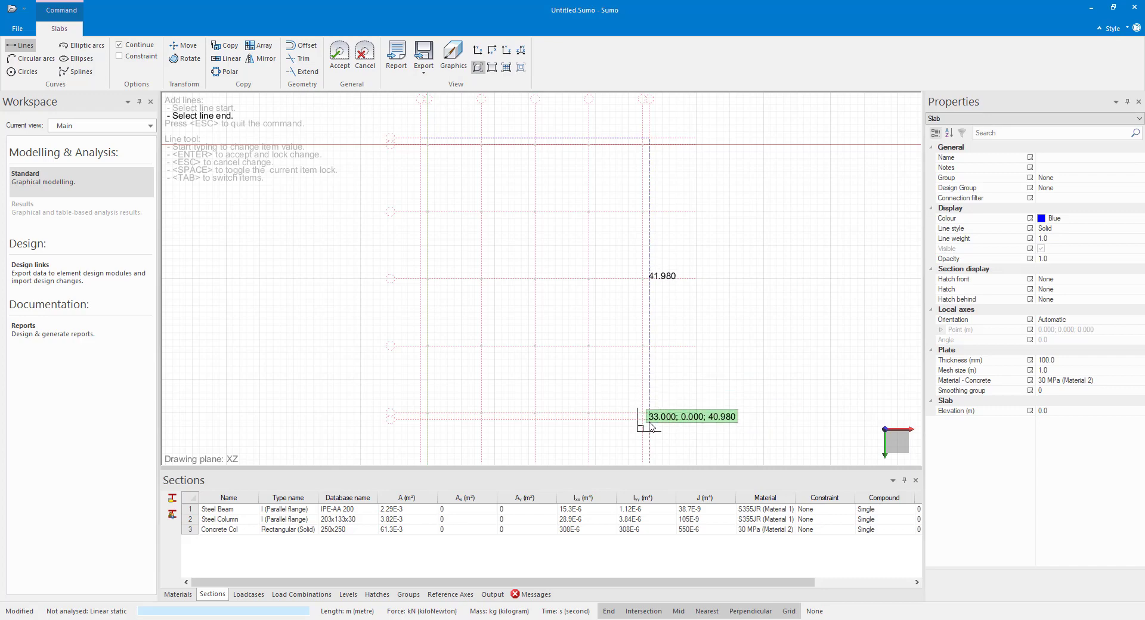
{"action": "left_click", "coordinate": [649, 422]}
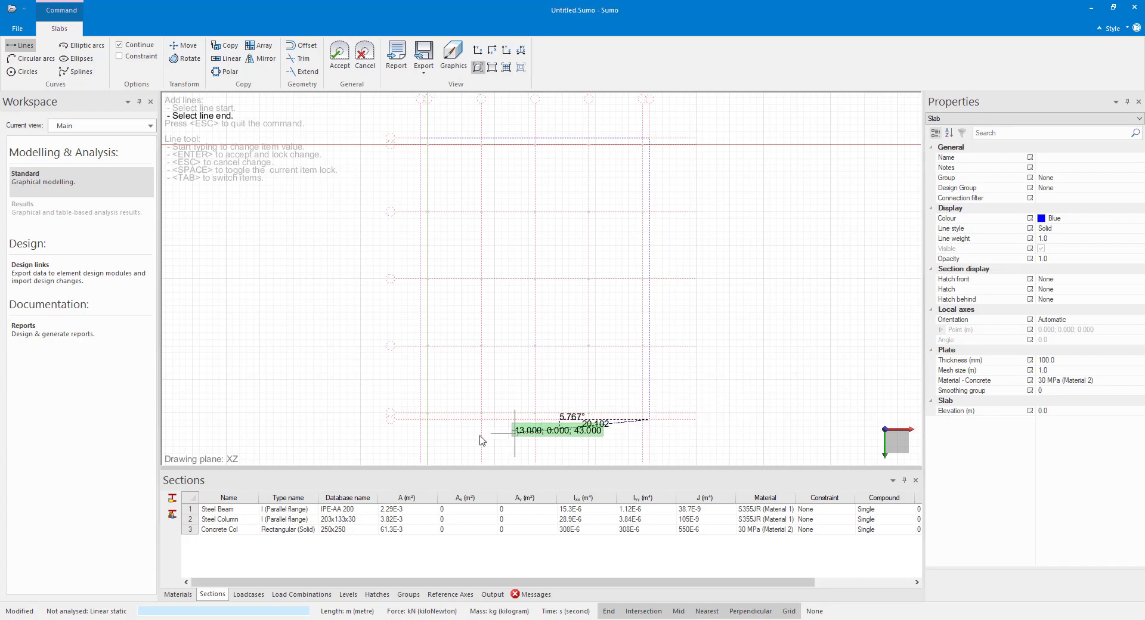
{"action": "left_click", "coordinate": [420, 423]}
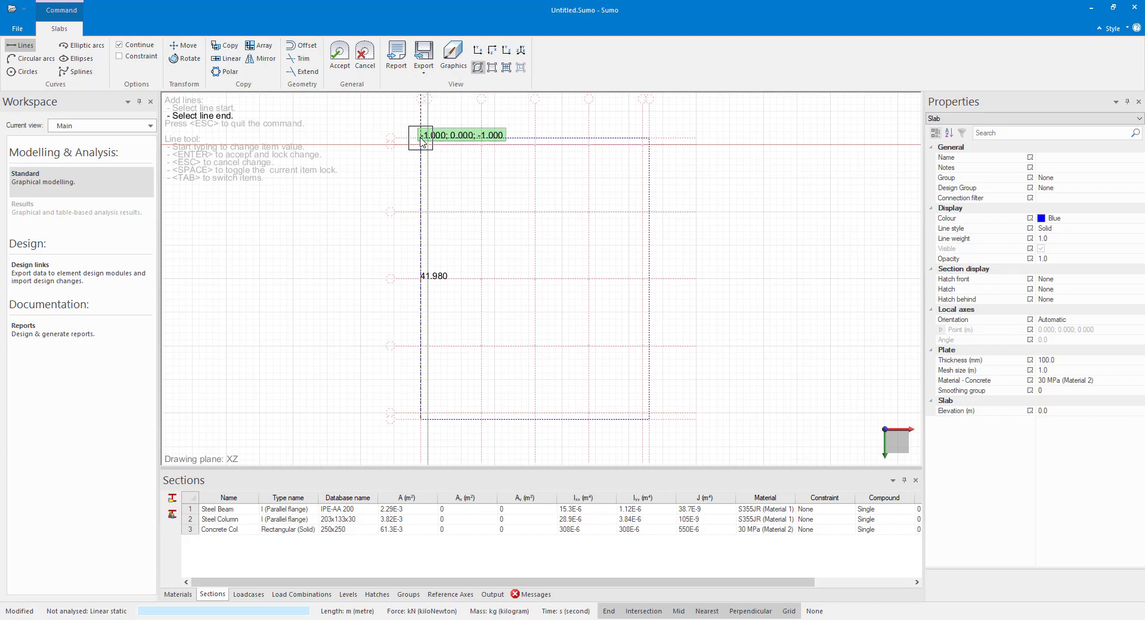
{"action": "left_click", "coordinate": [420, 138]}
{"action": "left_click", "coordinate": [339, 54]}
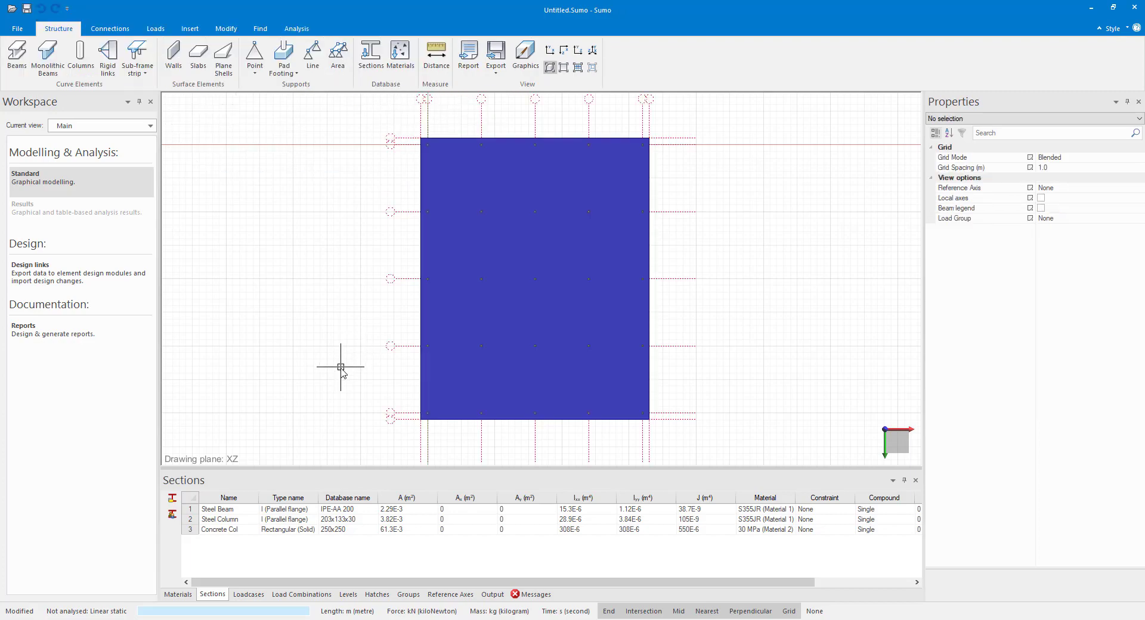
Step: Set Slab 1's thickness to 255 mm
{"action": "mouse_move", "coordinate": [341, 368]}
{"action": "middle_mouse_down"}
{"action": "mouse_move", "coordinate": [391, 326]}
{"action": "mouse_move", "coordinate": [564, 266]}
{"action": "mouse_move", "coordinate": [550, 371]}
{"action": "middle_mouse_up"}
{"action": "scroll", "coordinate": [560, 352], "scroll_direction": "up", "scroll_amount": 5}
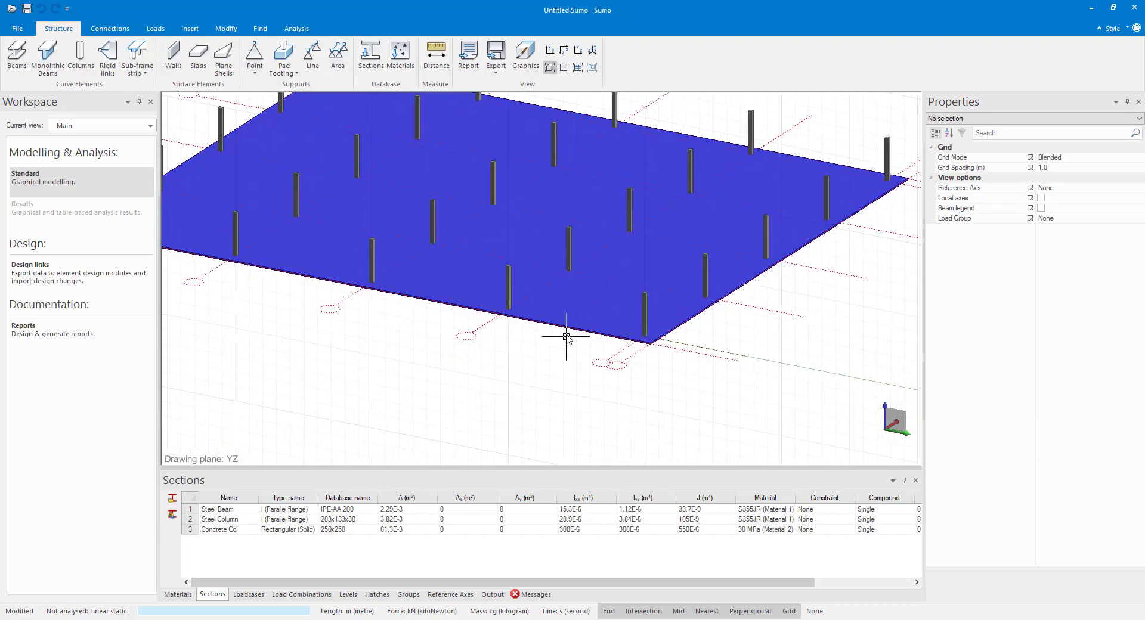
{"action": "left_click", "coordinate": [566, 336]}
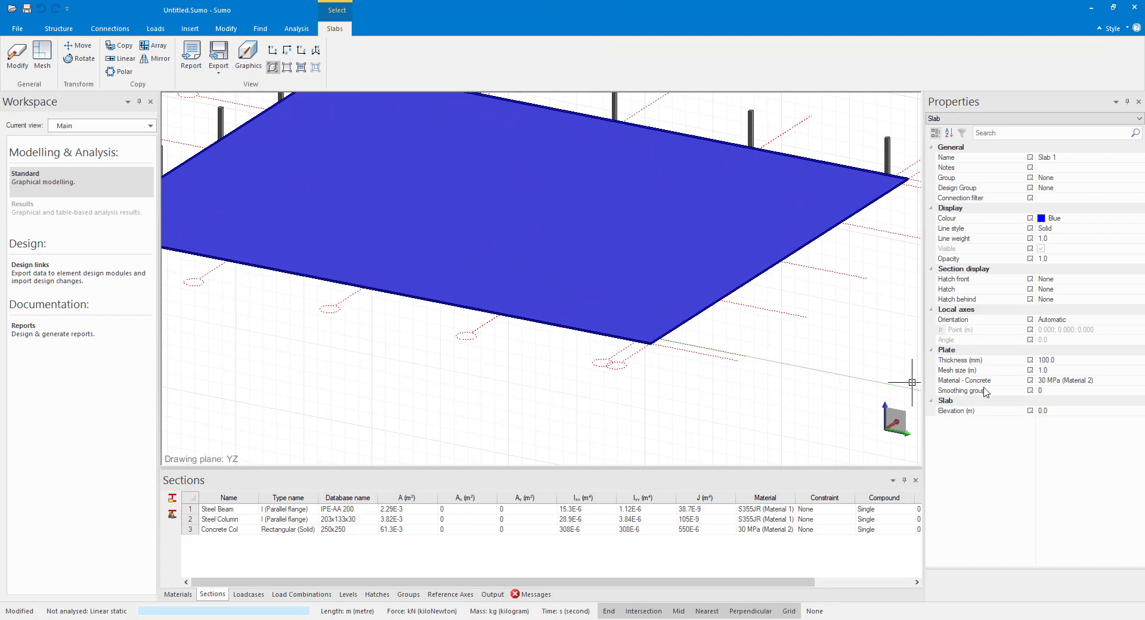
{"action": "left_click", "coordinate": [1076, 361]}
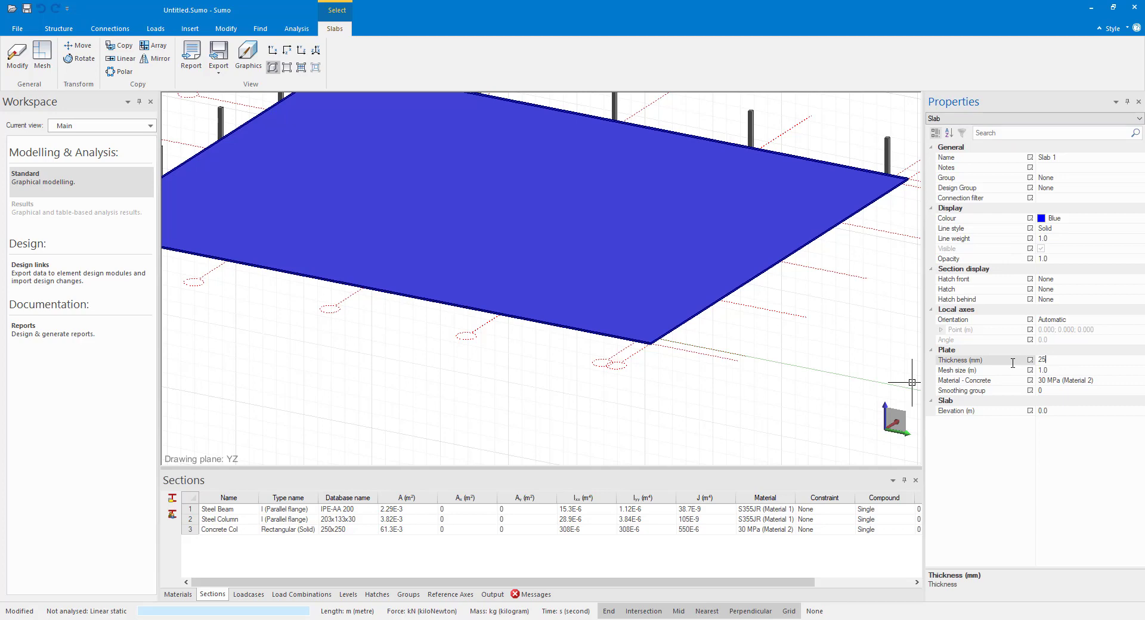
{"action": "type", "text": "255"}
{"action": "key", "text": "Return"}
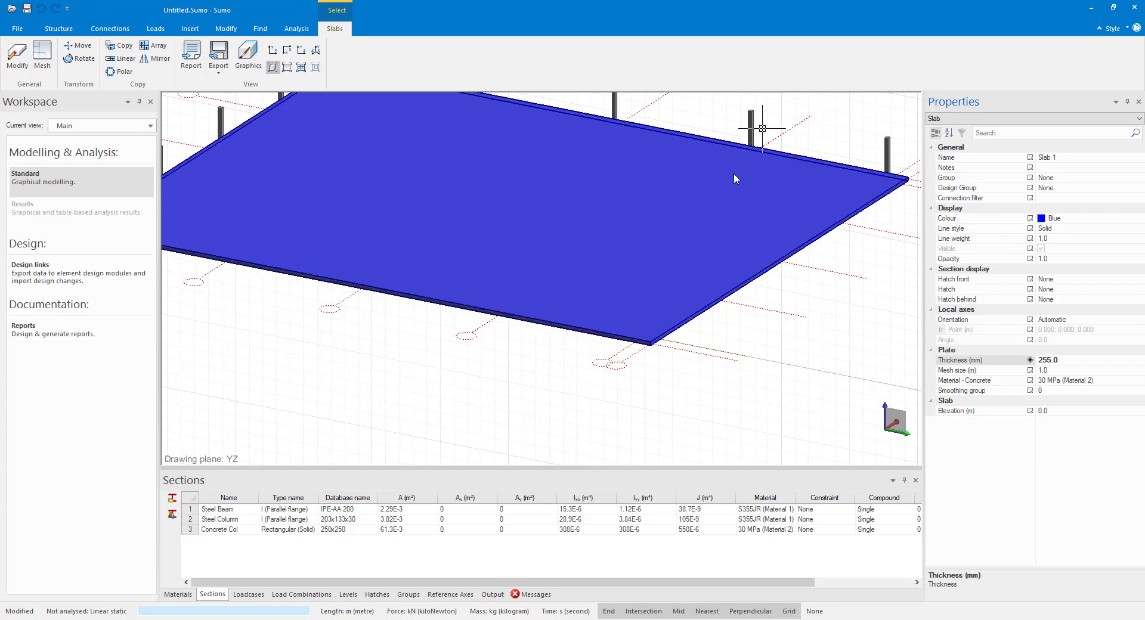
{"action": "scroll", "coordinate": [664, 357], "scroll_direction": "up", "scroll_amount": 5}
{"action": "left_click", "coordinate": [1029, 361]}
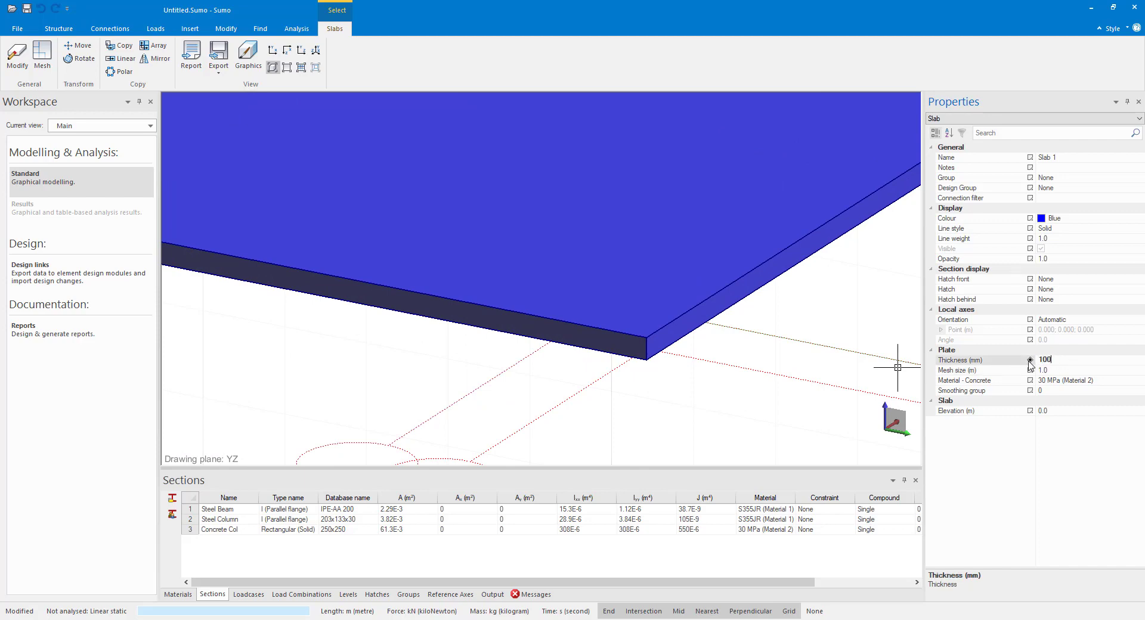
{"action": "key", "text": "Return"}
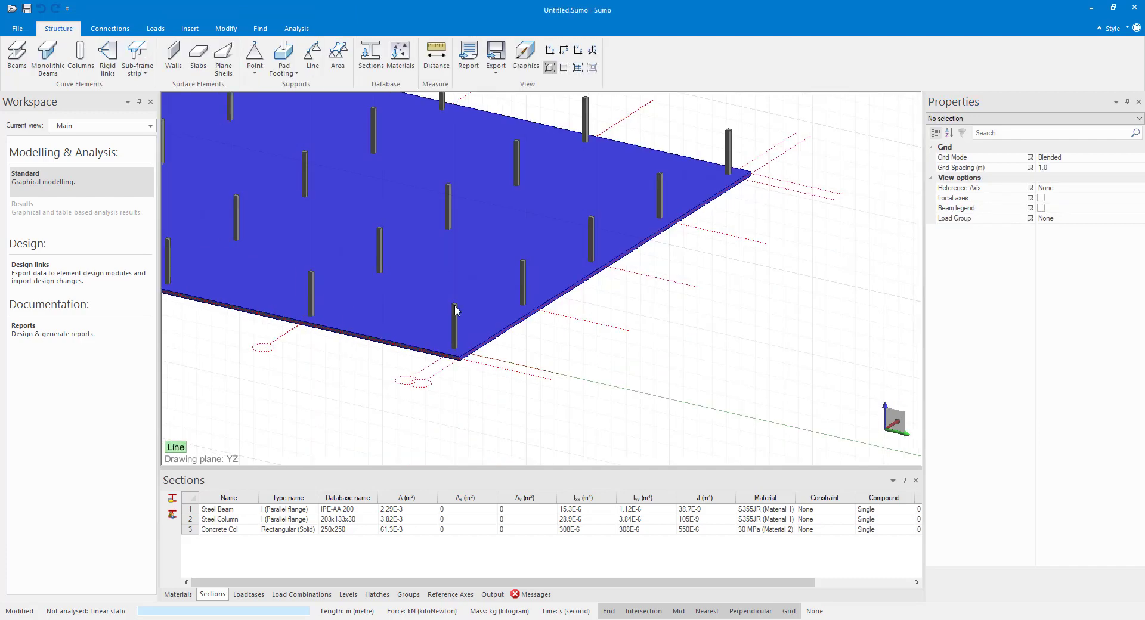
Step: Raise the slab to 3 m elevation and check it in side view
{"action": "key", "text": "Escape"}
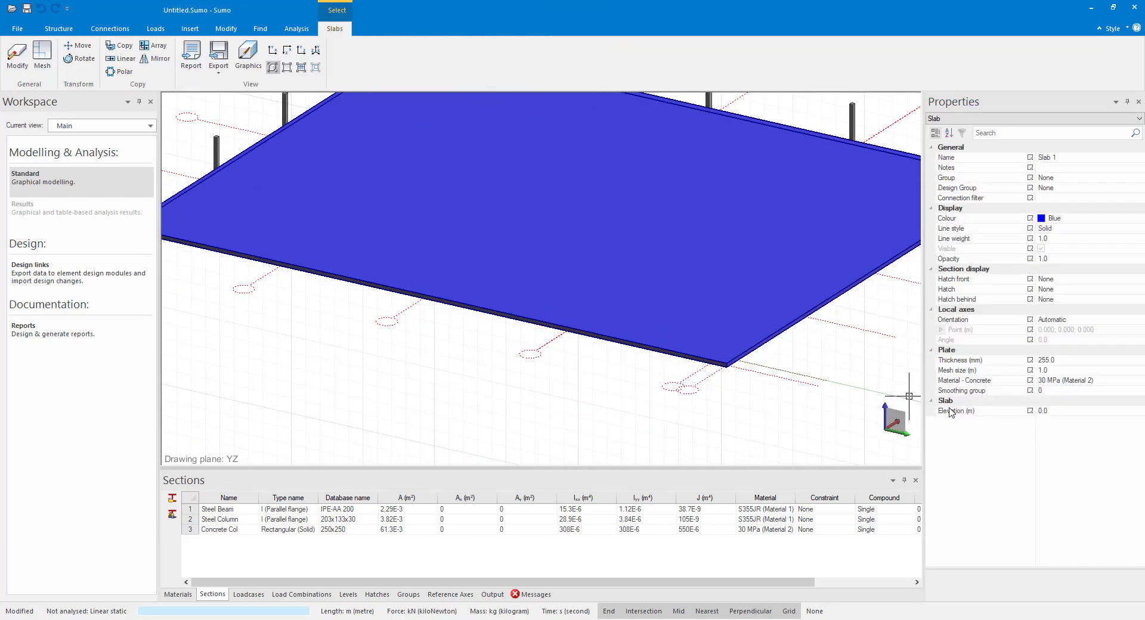
{"action": "left_click", "coordinate": [1031, 411]}
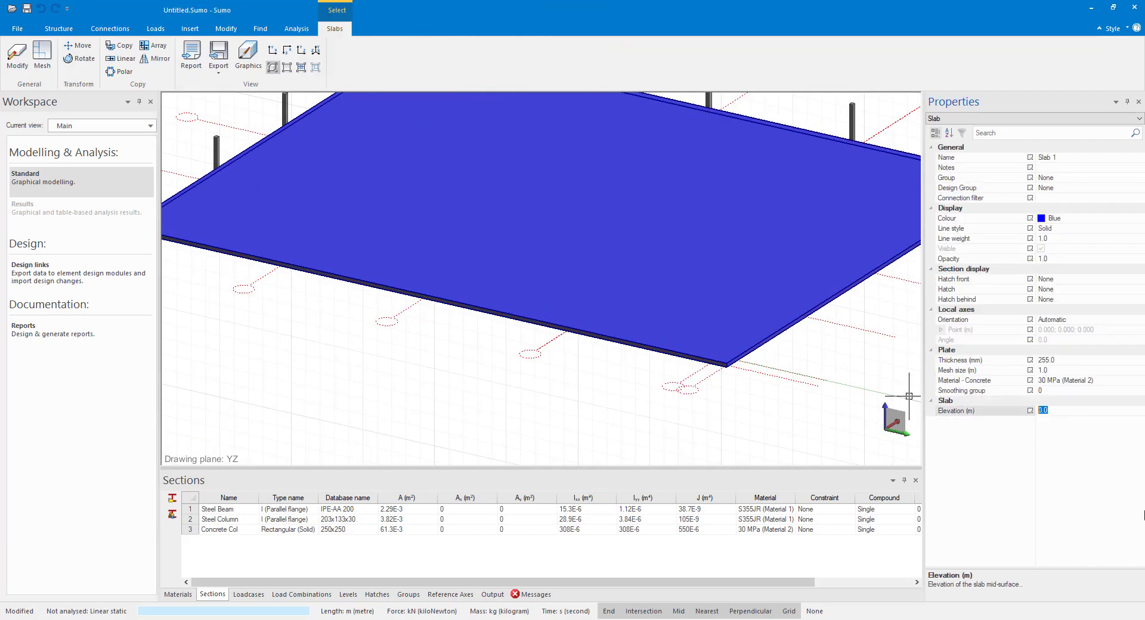
{"action": "key", "text": "Return"}
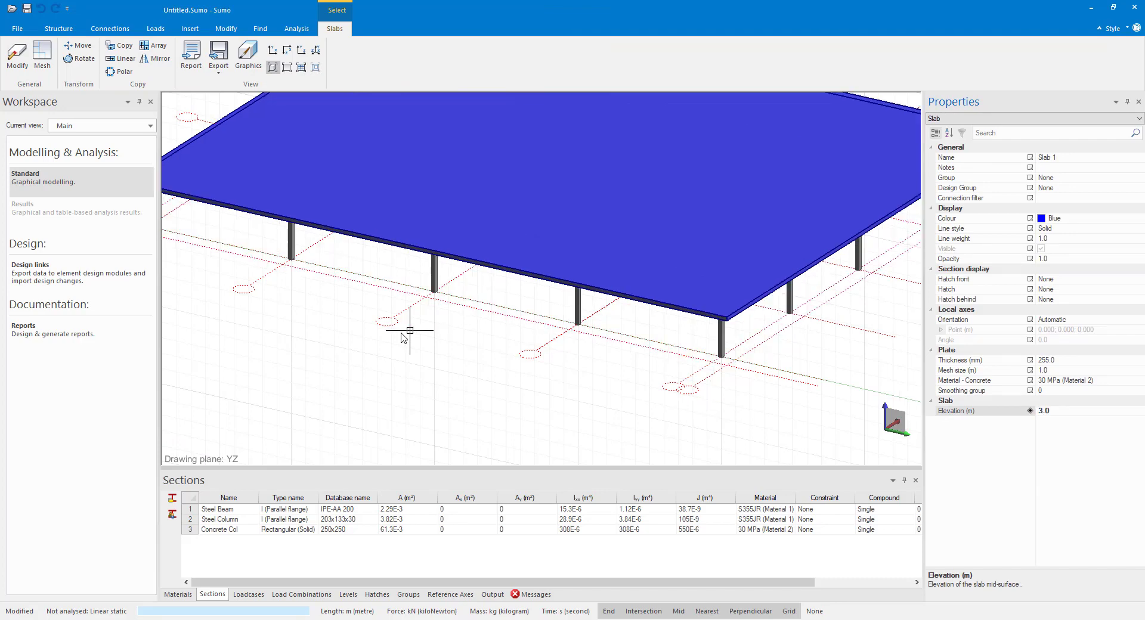
{"action": "left_click", "coordinate": [408, 369]}
{"action": "key", "text": "F2"}
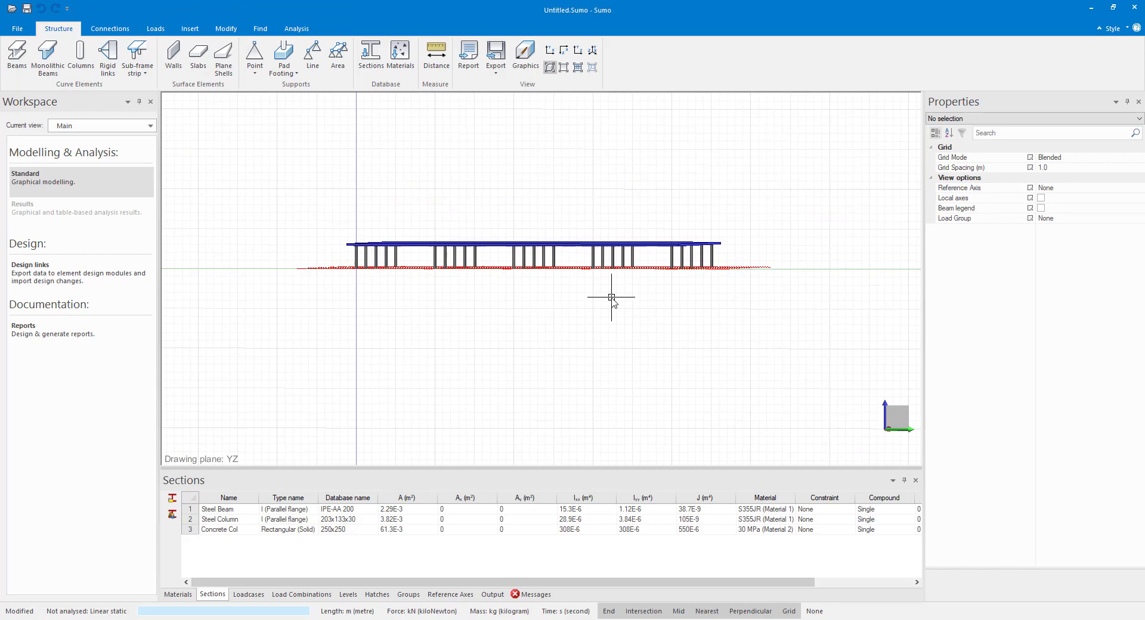
{"action": "scroll", "coordinate": [480, 233], "scroll_direction": "up", "scroll_amount": 5}
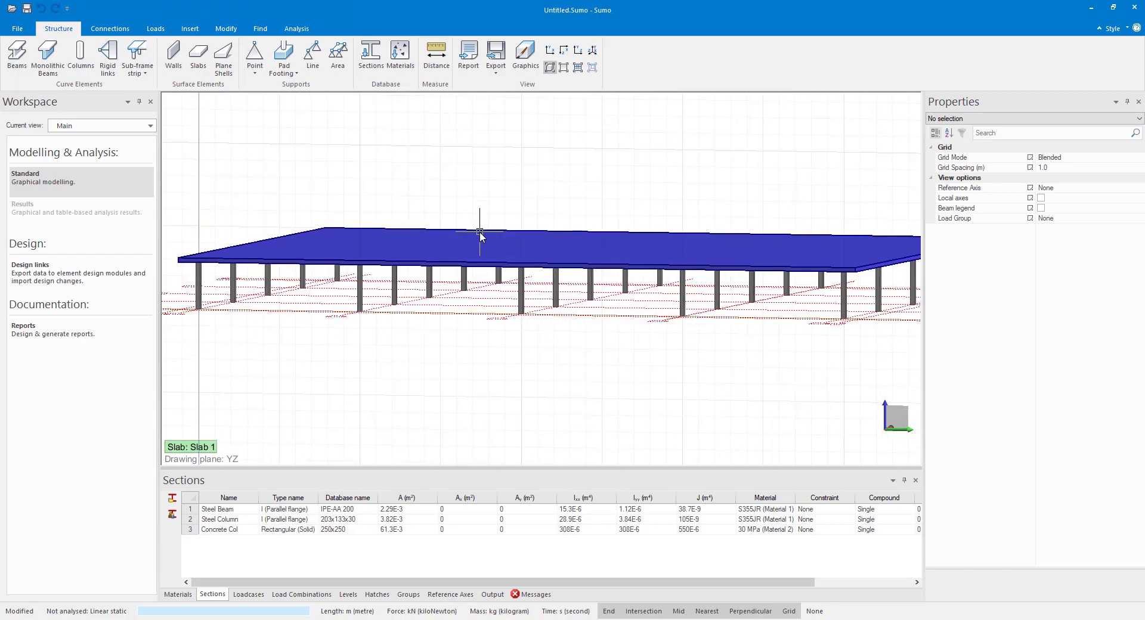
Step: Select all 26 slab and column elements
{"action": "scroll", "coordinate": [455, 396], "scroll_direction": "down", "scroll_amount": 5}
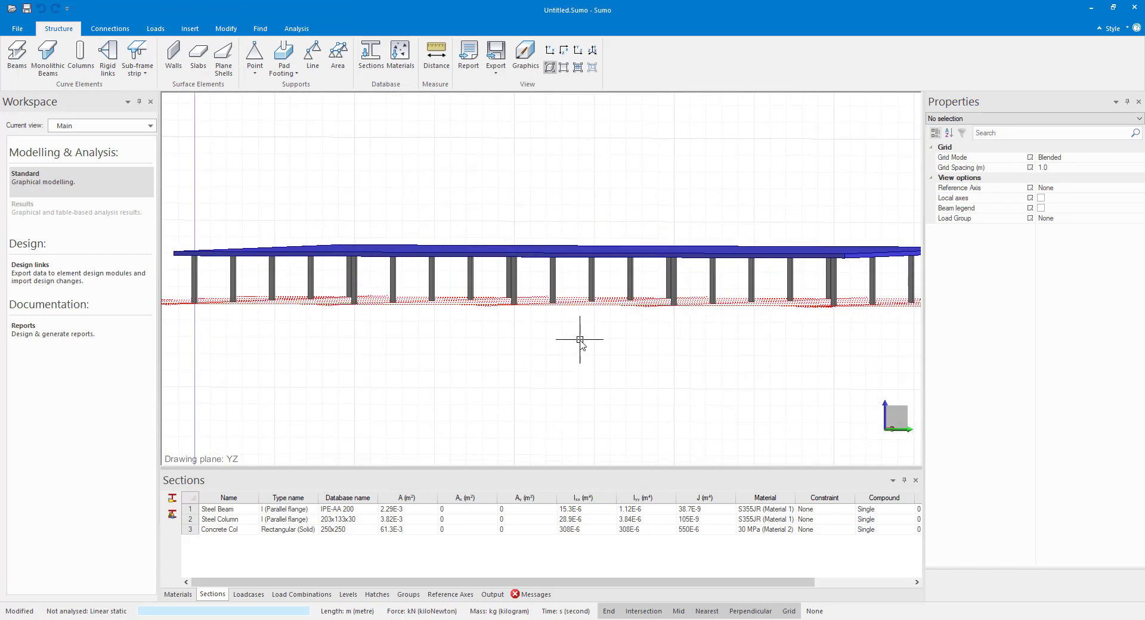
{"action": "left_click_drag", "start_coordinate": [282, 284], "coordinate": [295, 305]}
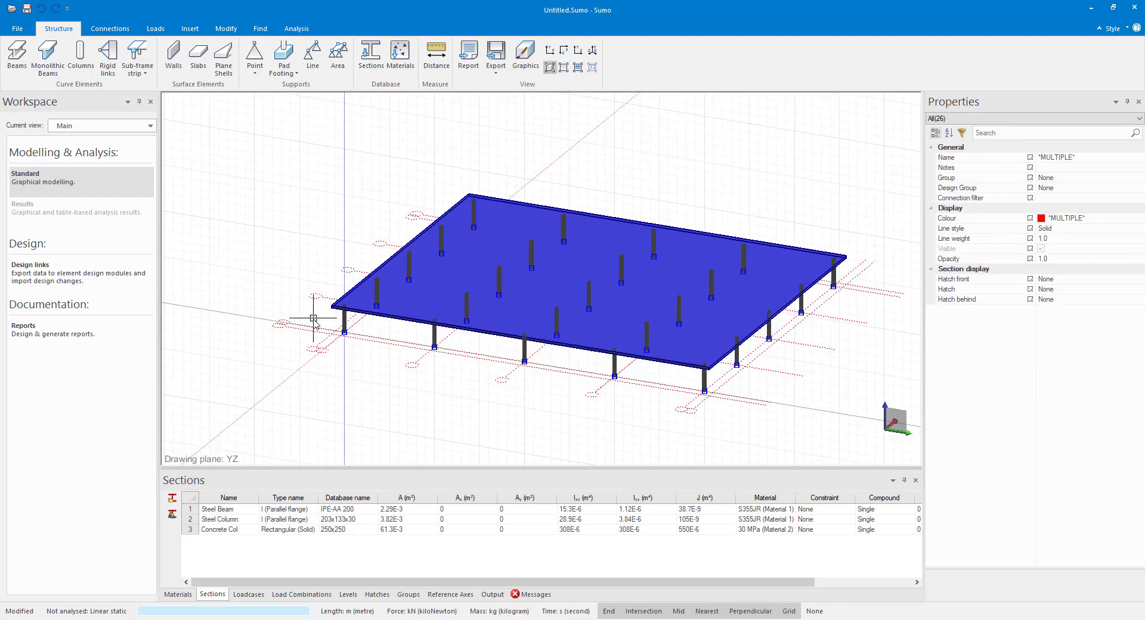
{"action": "left_click", "coordinate": [385, 416]}
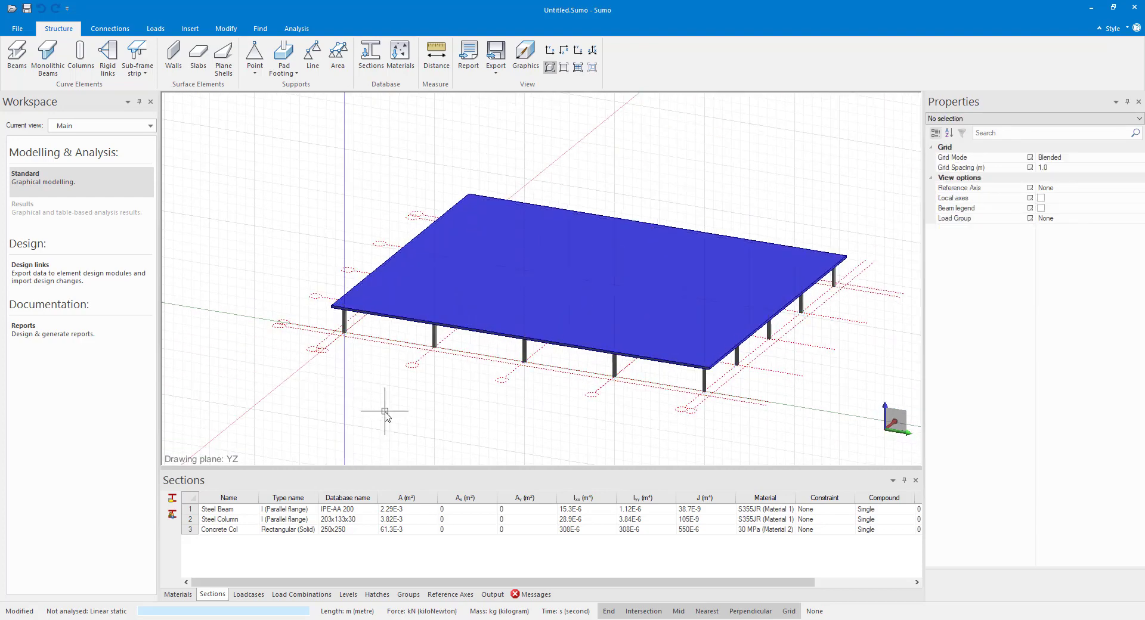
{"action": "left_click", "coordinate": [405, 321]}
{"action": "left_click", "coordinate": [398, 401]}
{"action": "key", "text": "F2"}
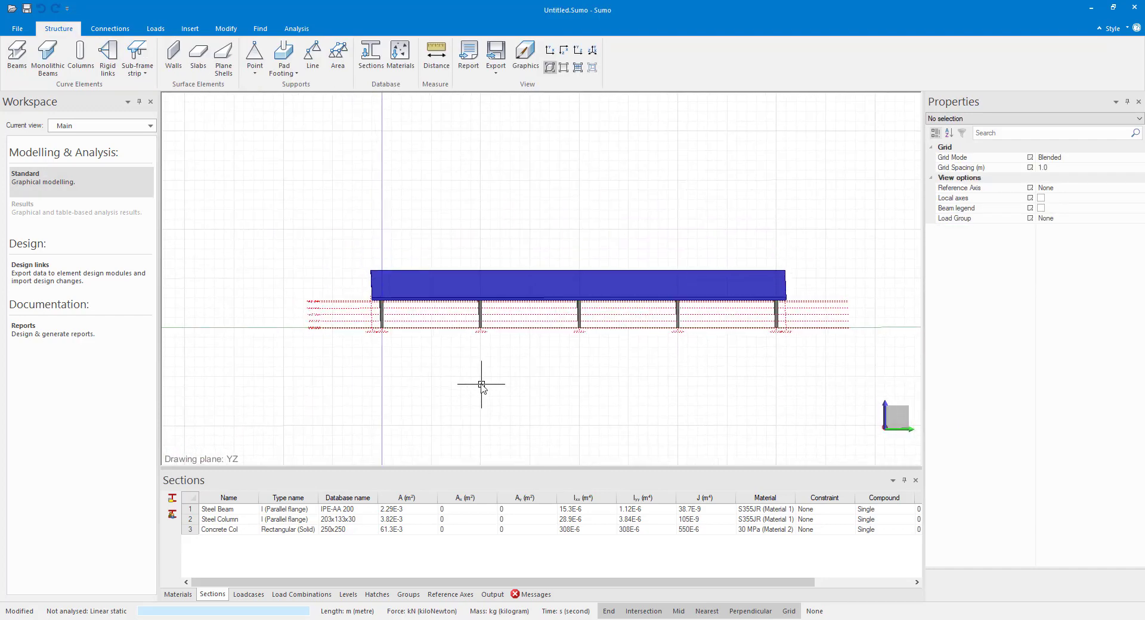
{"action": "left_click_drag", "start_coordinate": [780, 261], "coordinate": [347, 313]}
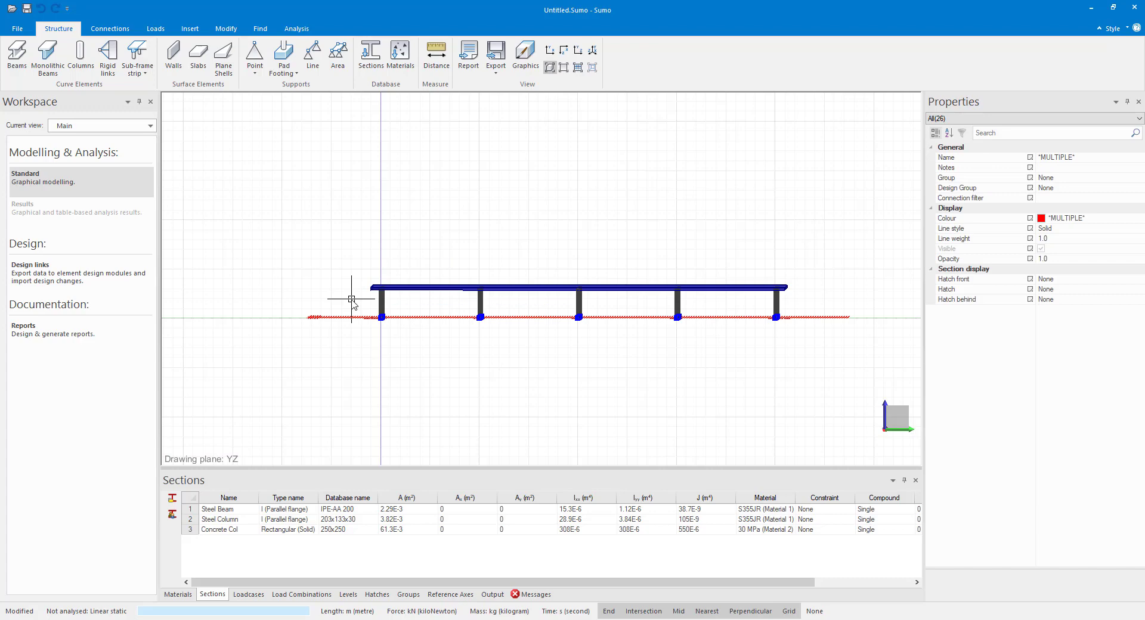
{"action": "key", "text": "F2"}
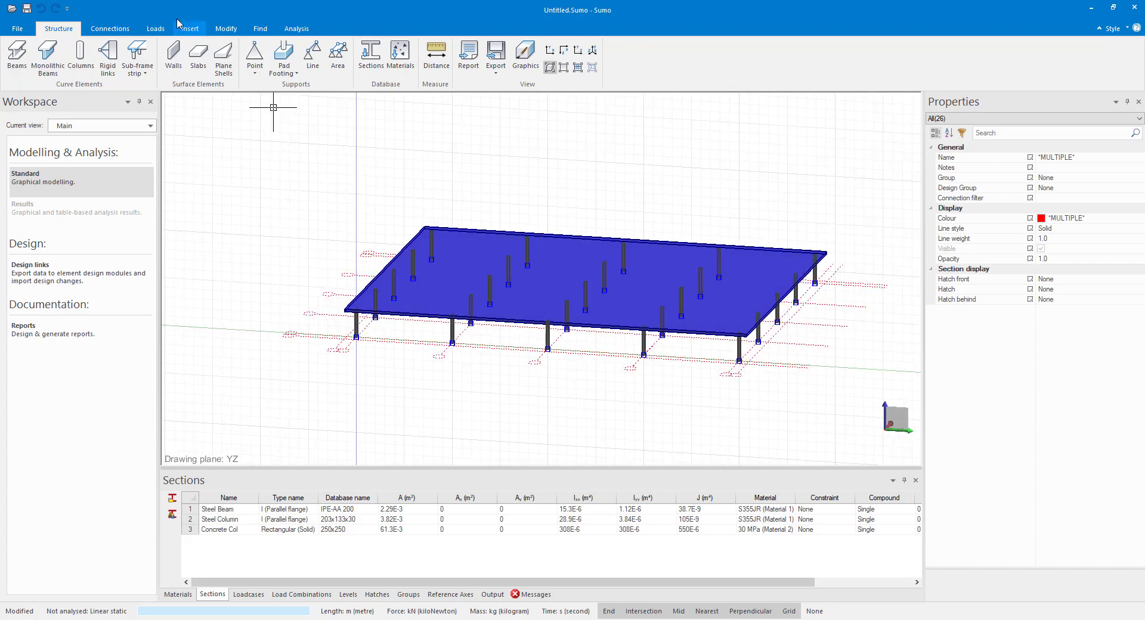
Step: Copy the selection 3 times upward using a column base-to-top vector
{"action": "left_click", "coordinate": [226, 28]}
{"action": "left_click", "coordinate": [99, 55]}
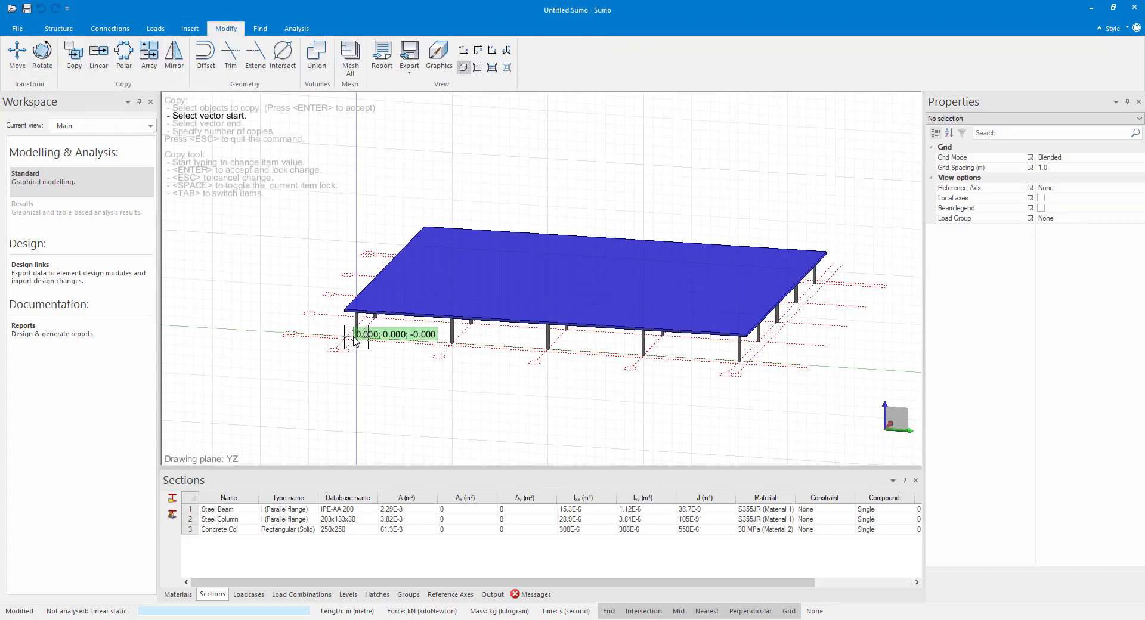
{"action": "left_click", "coordinate": [355, 337]}
{"action": "left_click", "coordinate": [357, 313]}
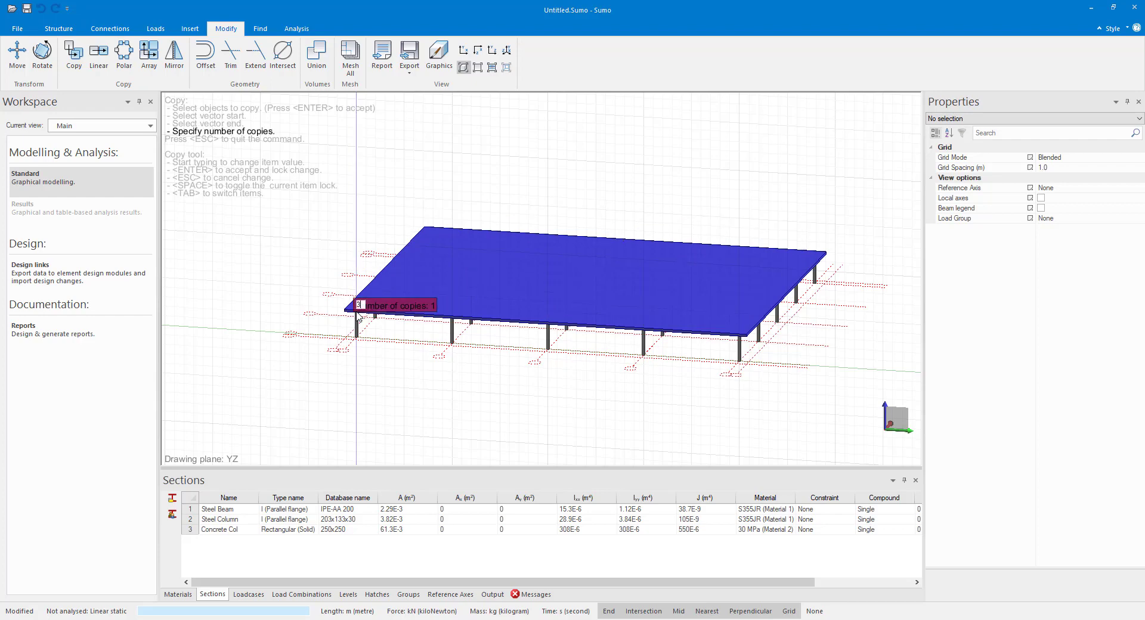
{"action": "type", "text": "3"}
{"action": "key", "text": "Return"}
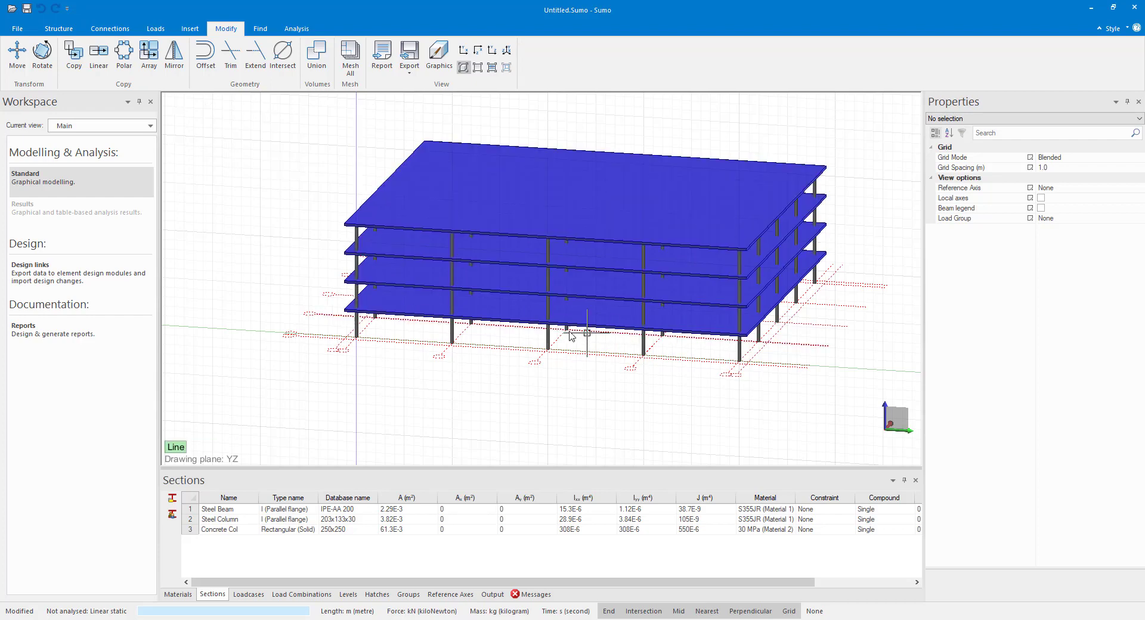
{"action": "mouse_move", "coordinate": [504, 327]}
{"action": "middle_mouse_down"}
{"action": "mouse_move", "coordinate": [439, 328]}
{"action": "mouse_move", "coordinate": [524, 189]}
{"action": "middle_mouse_up"}
{"action": "scroll", "coordinate": [517, 182], "scroll_direction": "up", "scroll_amount": 2}
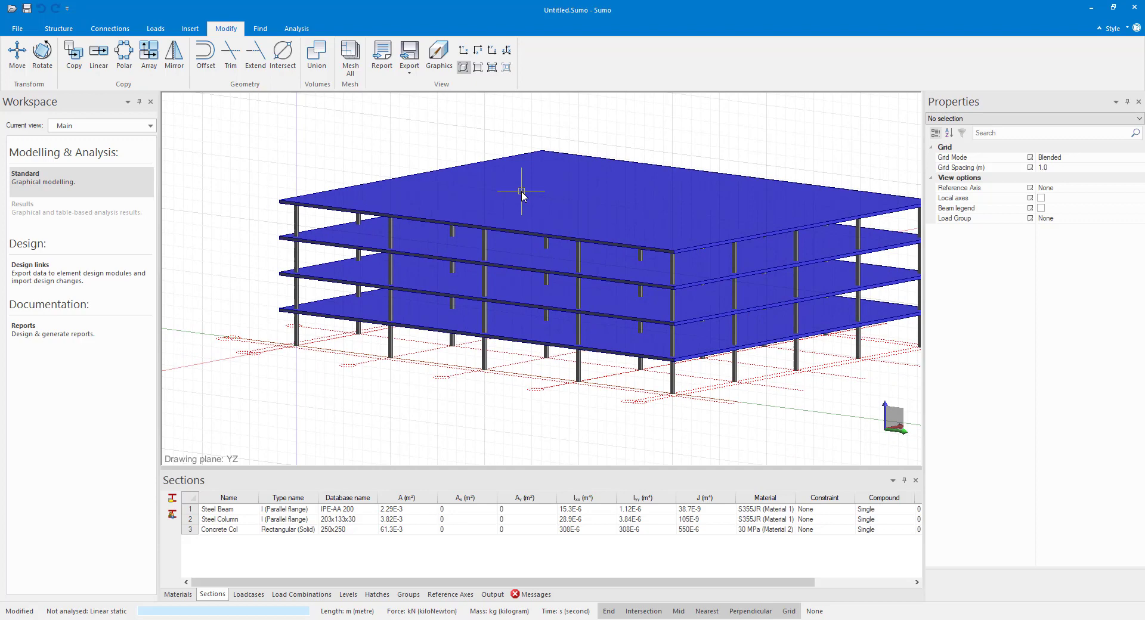